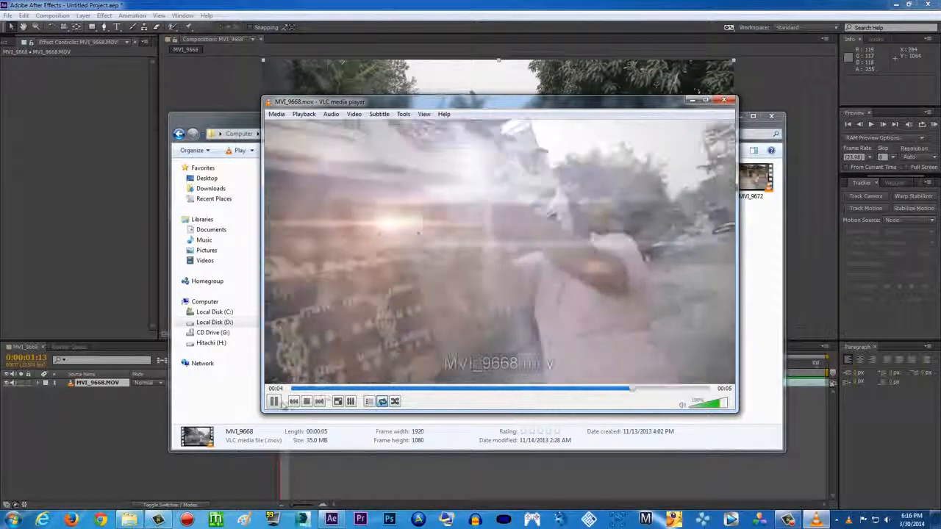
Step: Close the MVI_9668 video preview, minimize the footage folder window and bring the project's item list into view
click(723, 101)
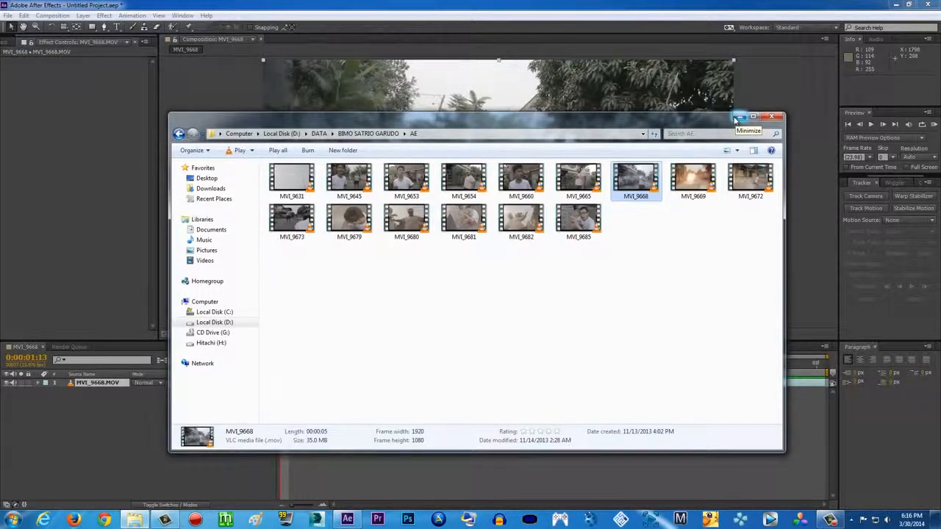
click(735, 119)
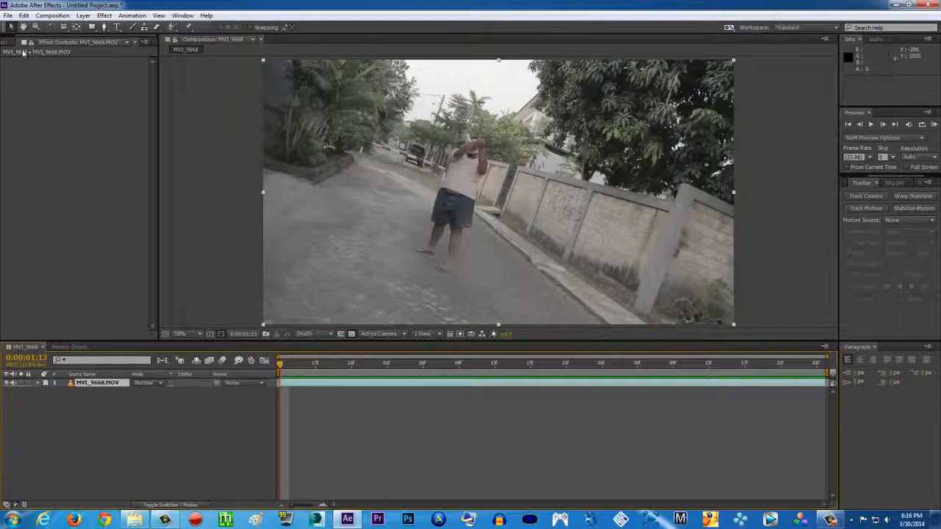
click(10, 42)
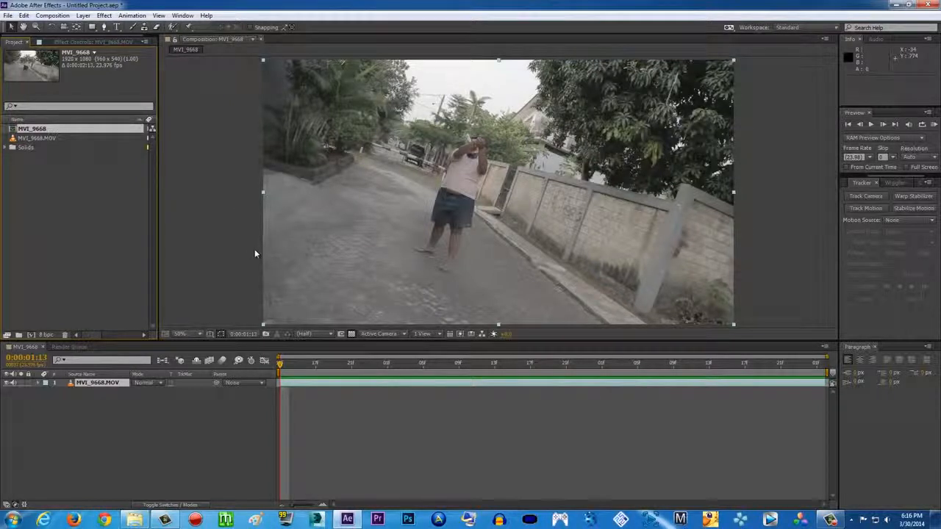
Step: Scrub through the MVI_9668 footage to examine the camera movement, returning to its first frame
drag(287, 364, 250, 393)
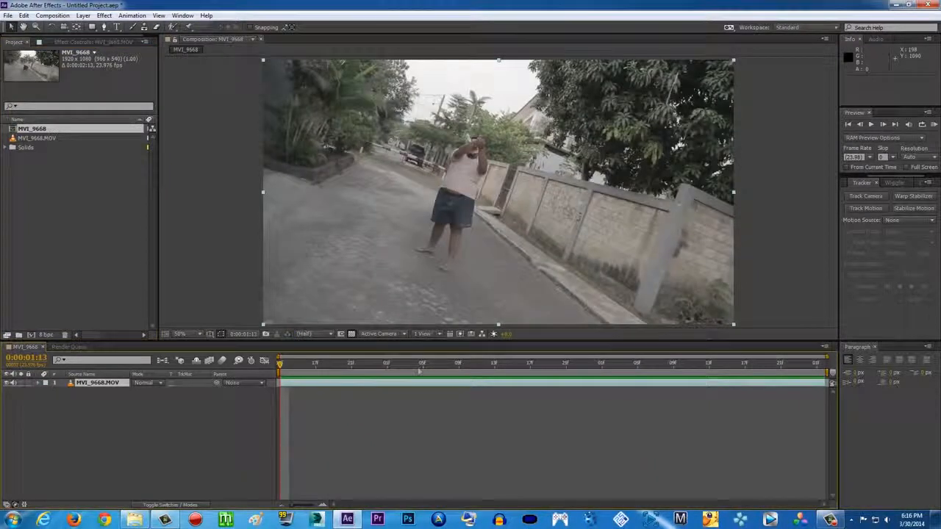
click(289, 365)
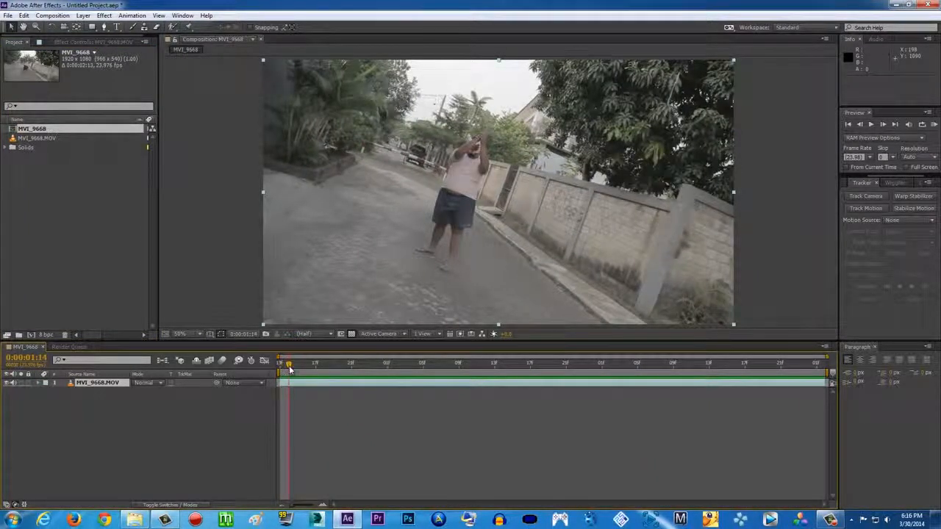
drag(290, 367, 412, 380)
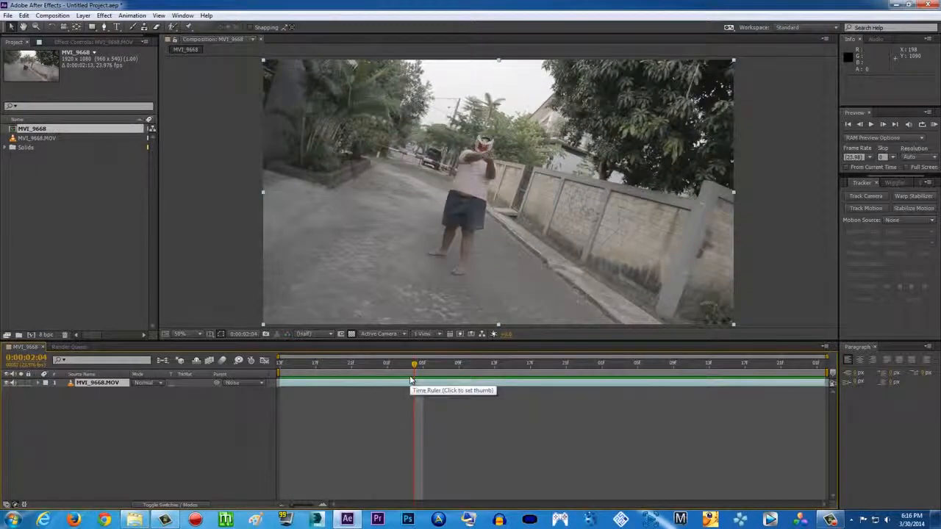
drag(391, 368, 82, 388)
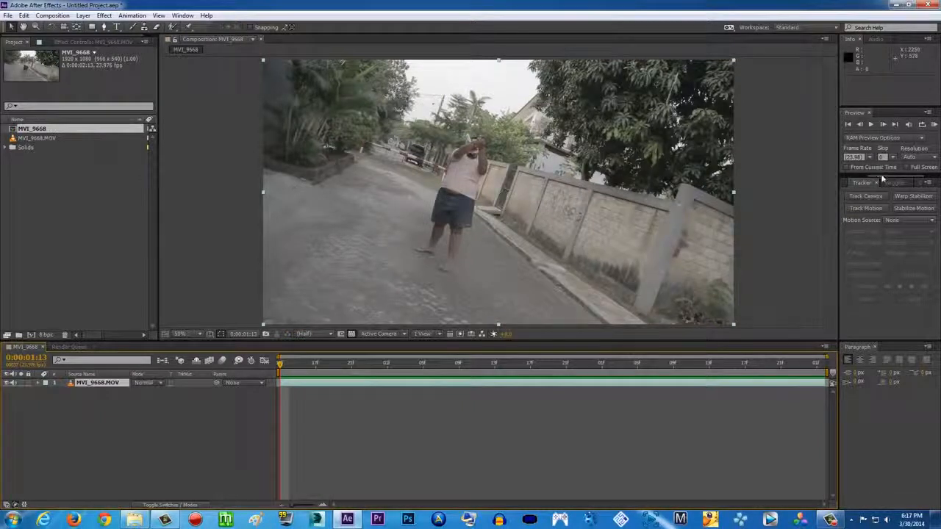
Step: Run a 3D camera track on the MVI_9668.MOV layer
click(183, 15)
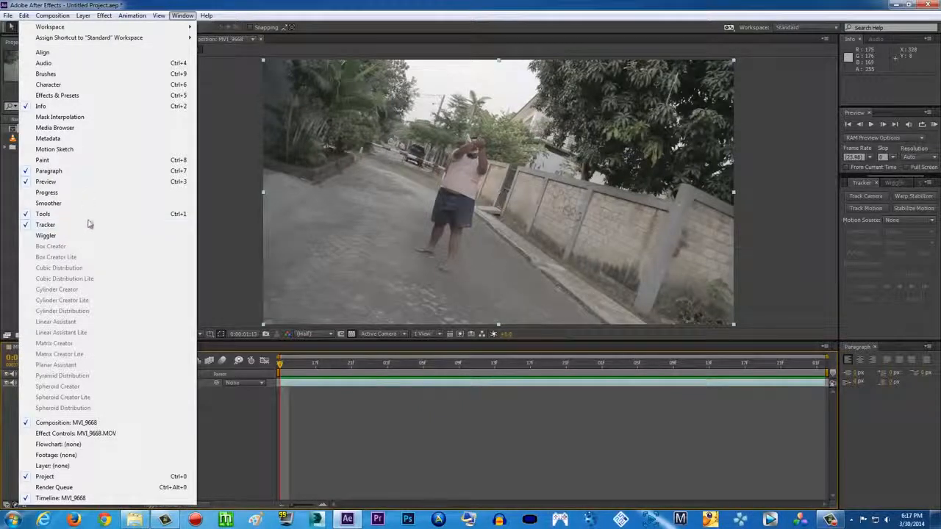
click(865, 192)
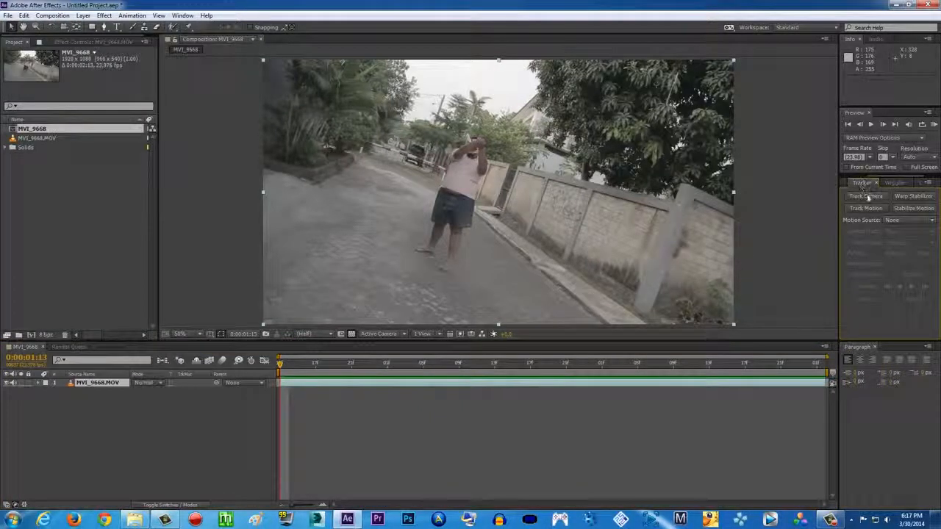
click(113, 384)
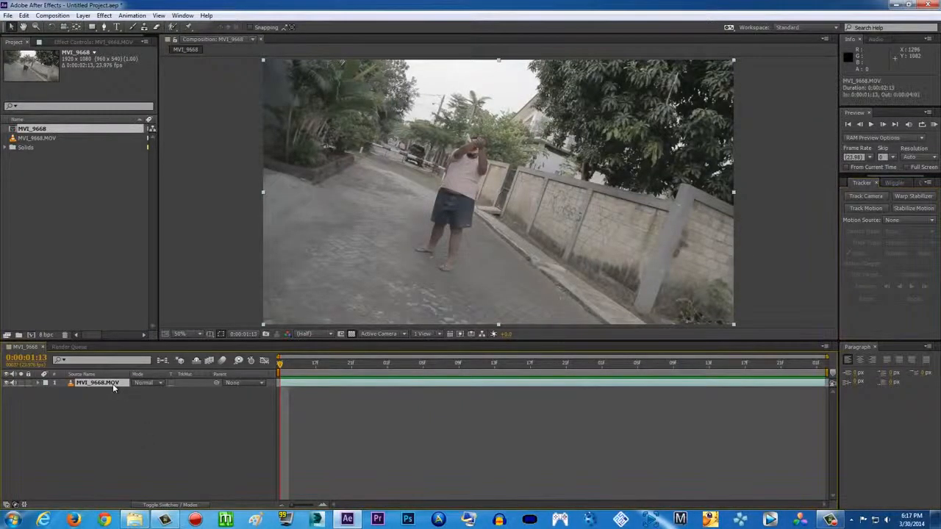
click(866, 196)
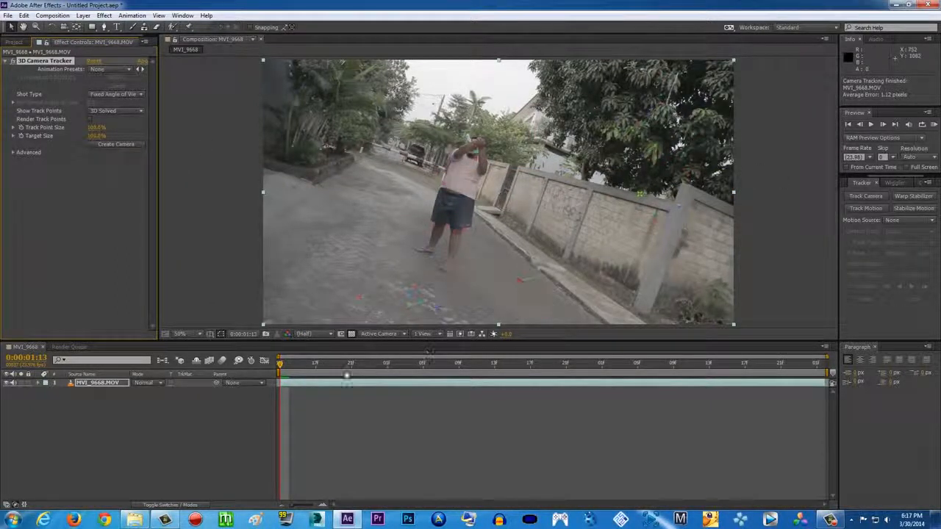
Step: At 0:00:01:20, create a solid and camera from the track points on the road, and scrub to check how the solid sticks
drag(298, 367, 342, 364)
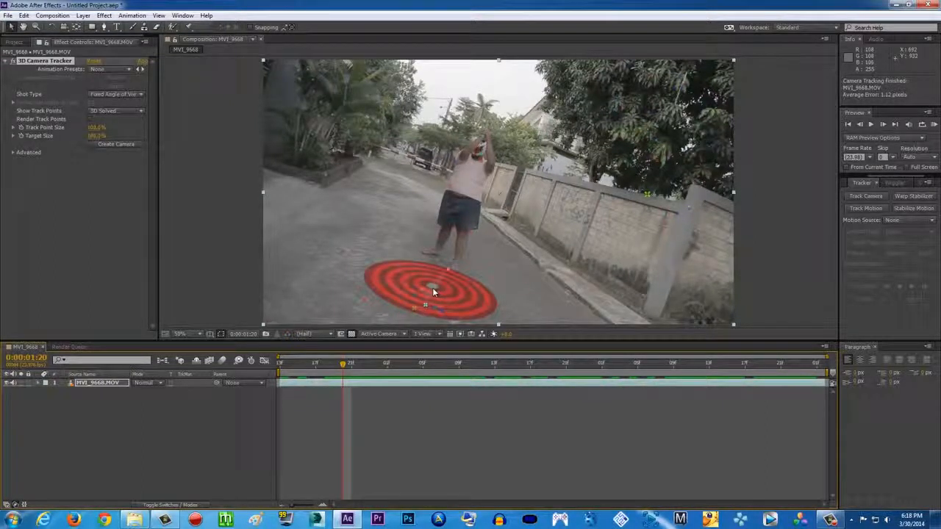
right_click(433, 291)
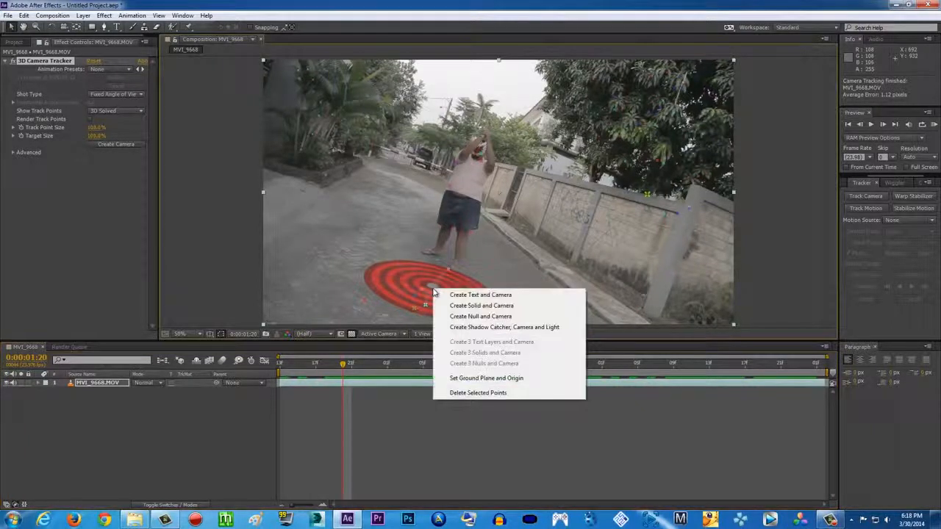
click(500, 306)
drag(343, 366, 735, 366)
drag(373, 379, 353, 363)
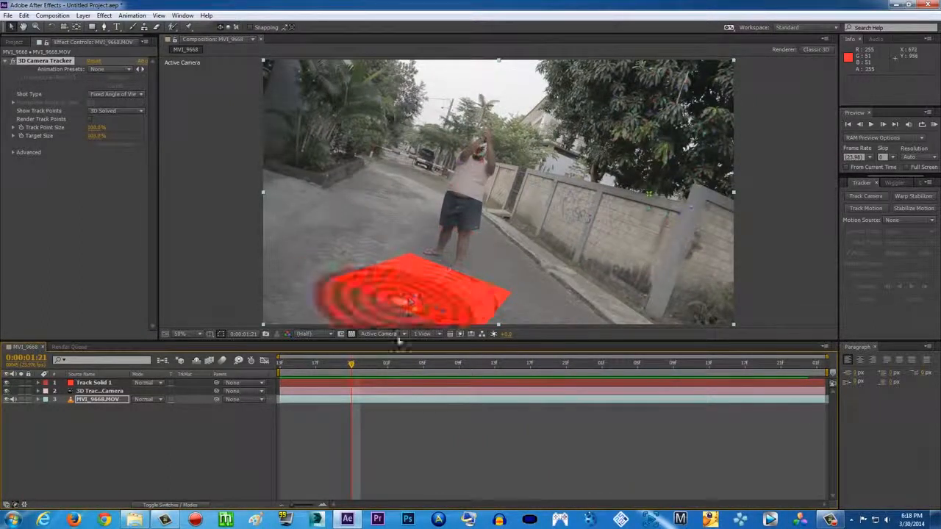
drag(354, 367, 530, 365)
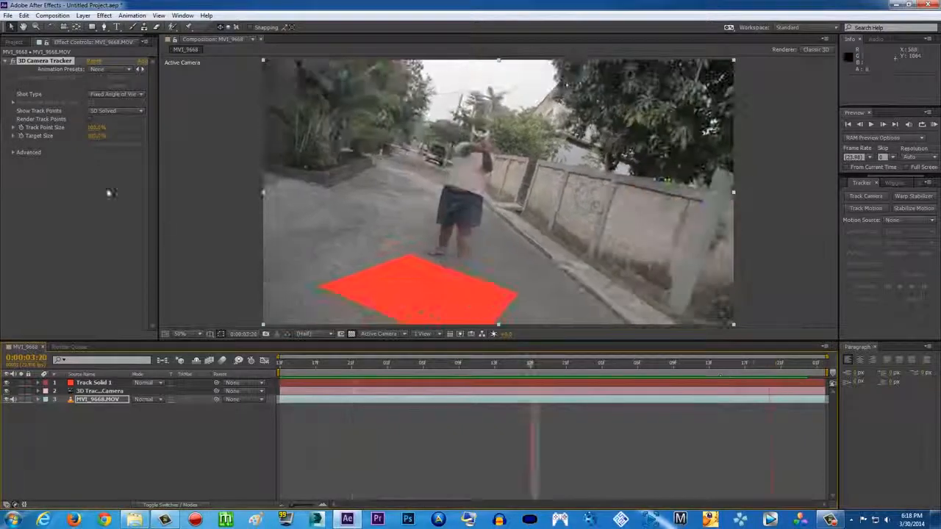
Step: Look through the 3D Camera Tracker's track point, shot type and preset choices, and expand its Advanced settings
click(132, 111)
click(127, 169)
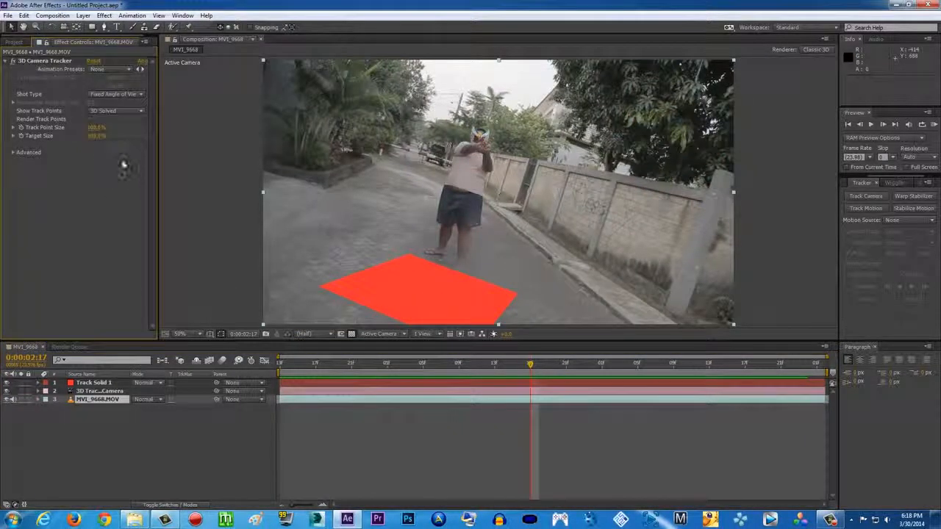
click(138, 95)
click(122, 147)
click(128, 67)
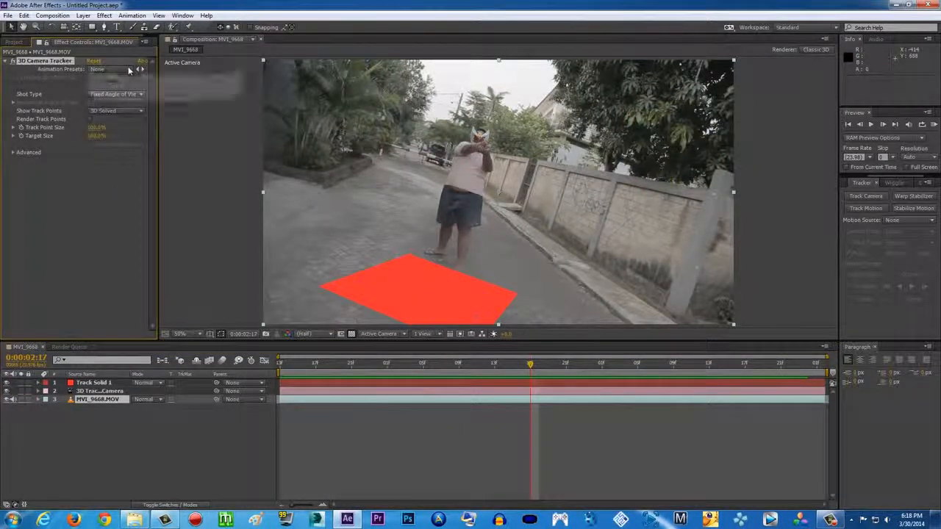
click(119, 155)
click(13, 152)
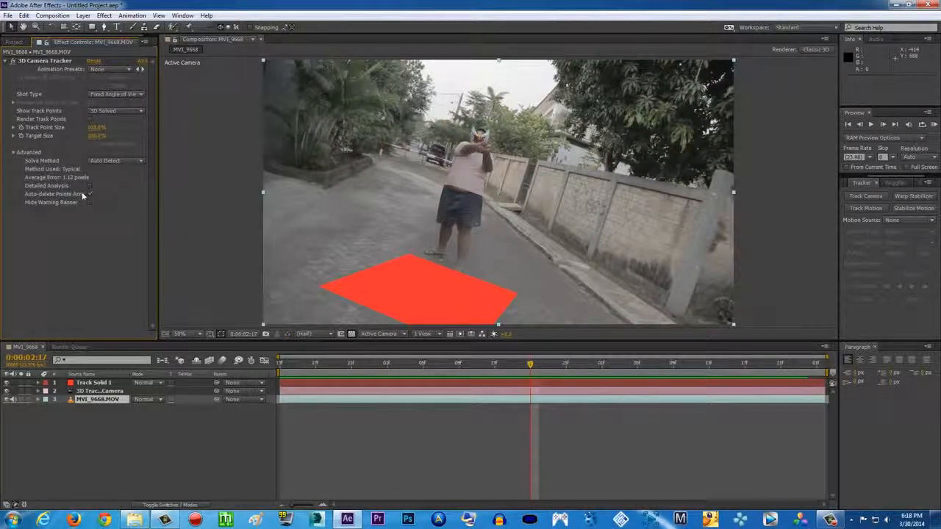
Step: Check the red tracked solid across several frames, hide the Track Solid 1 layer and preview the footage without it
mouse_move(346, 363)
mouse_down()
mouse_move(806, 360)
mouse_move(280, 363)
mouse_move(334, 362)
mouse_up()
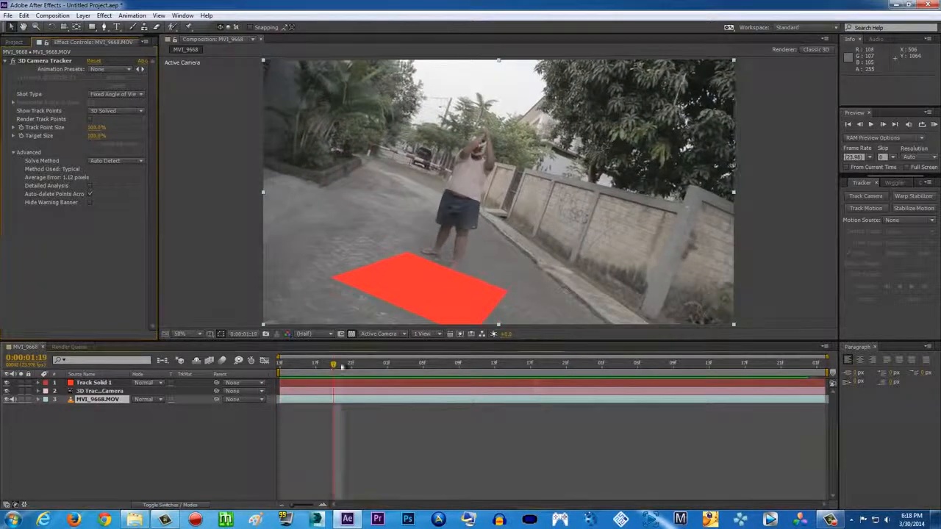
click(522, 364)
drag(565, 363, 225, 379)
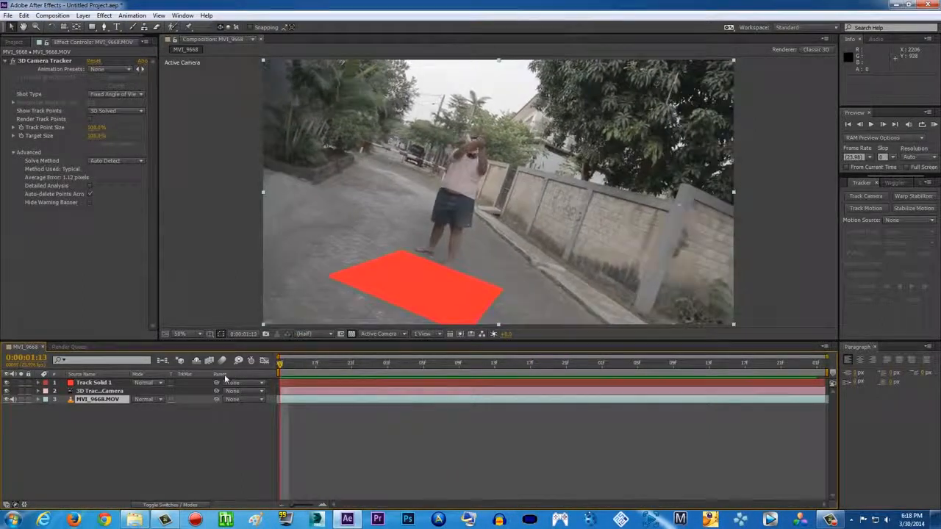
click(6, 383)
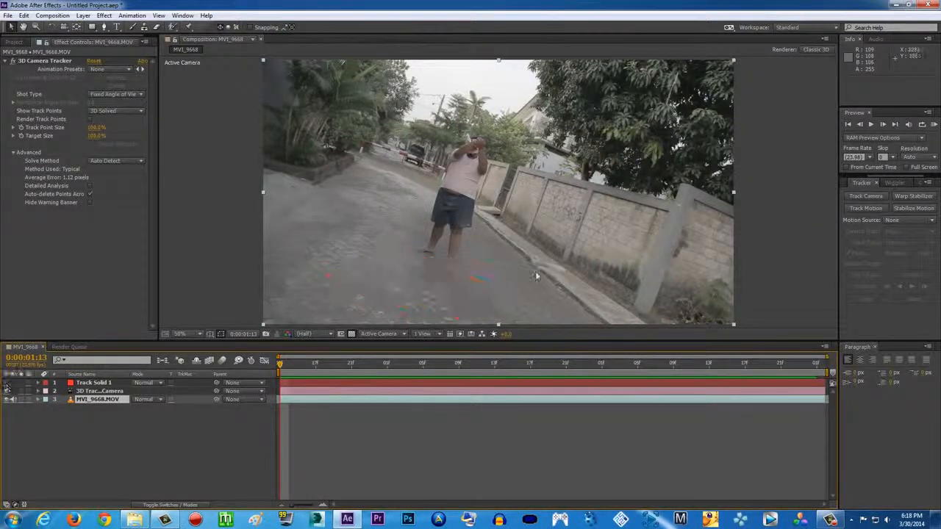
key(space)
click(278, 366)
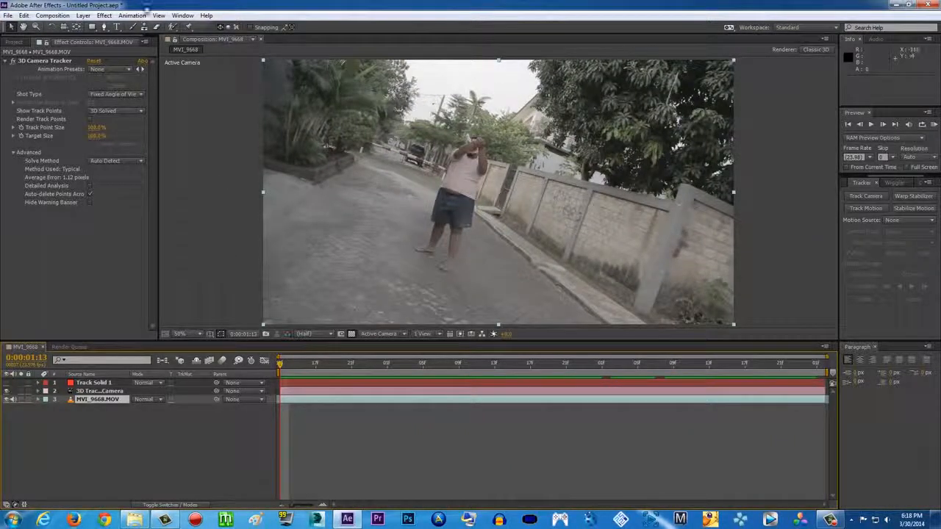
Step: Create a black composition-sized solid named Missile and move it to the top of the layer stack
click(85, 15)
mouse_move(93, 26)
click(202, 37)
text(Mosaic)
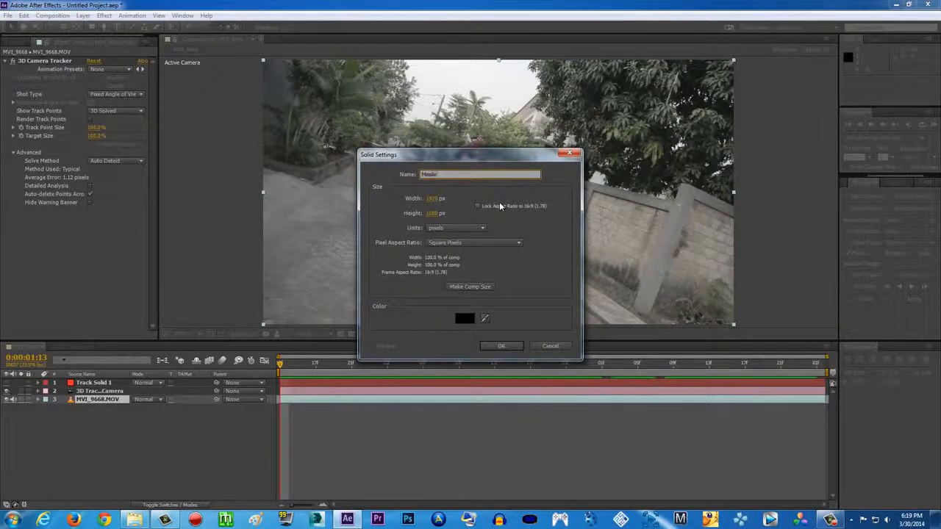
text(le)
click(464, 318)
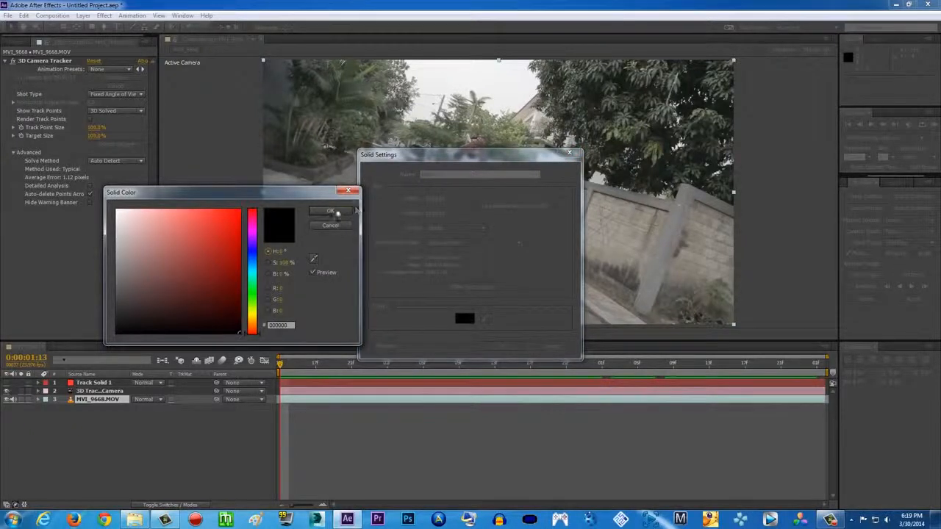
click(330, 211)
click(501, 345)
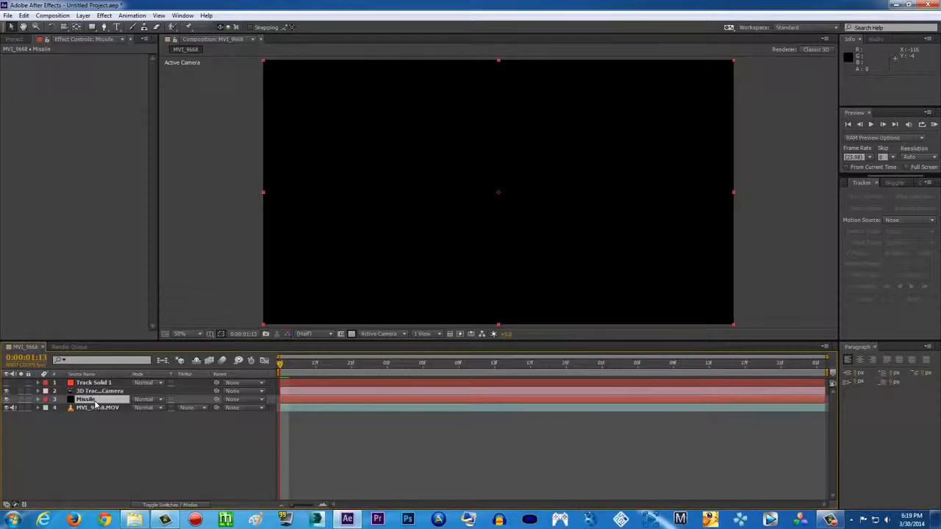
drag(98, 403, 94, 380)
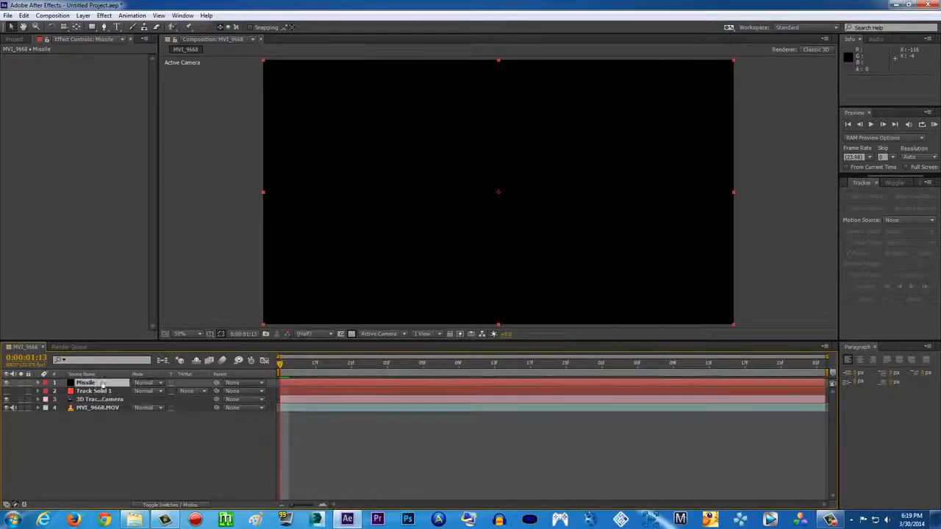
Step: Apply the Trapcode Particular effect to the Missile layer
click(104, 16)
click(332, 388)
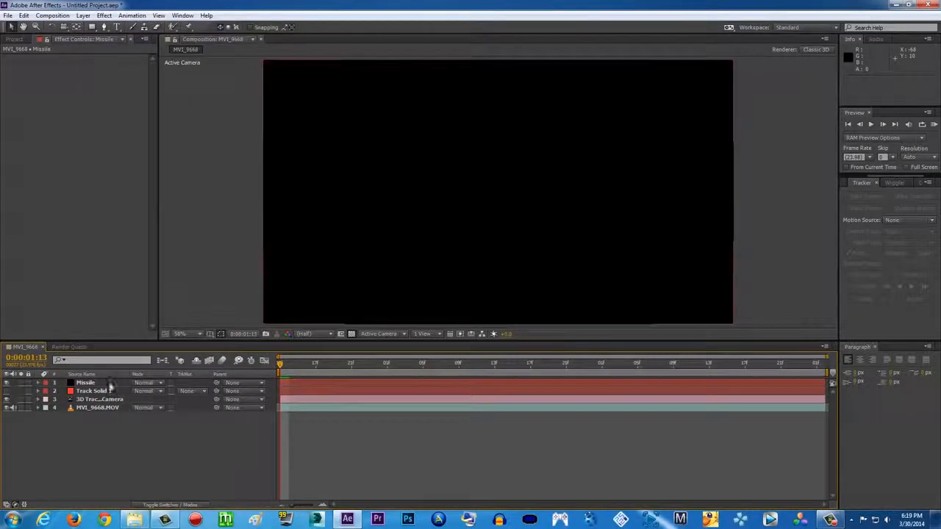
click(86, 384)
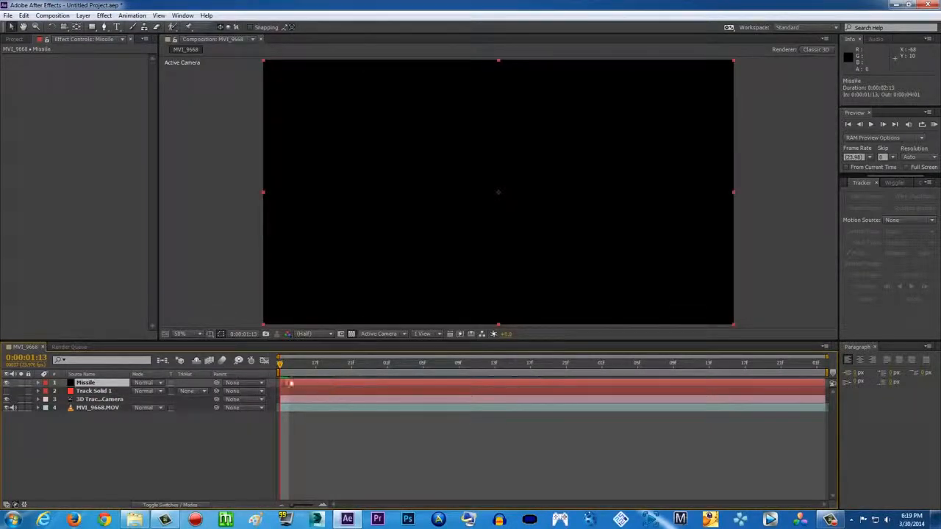
click(104, 15)
mouse_move(227, 526)
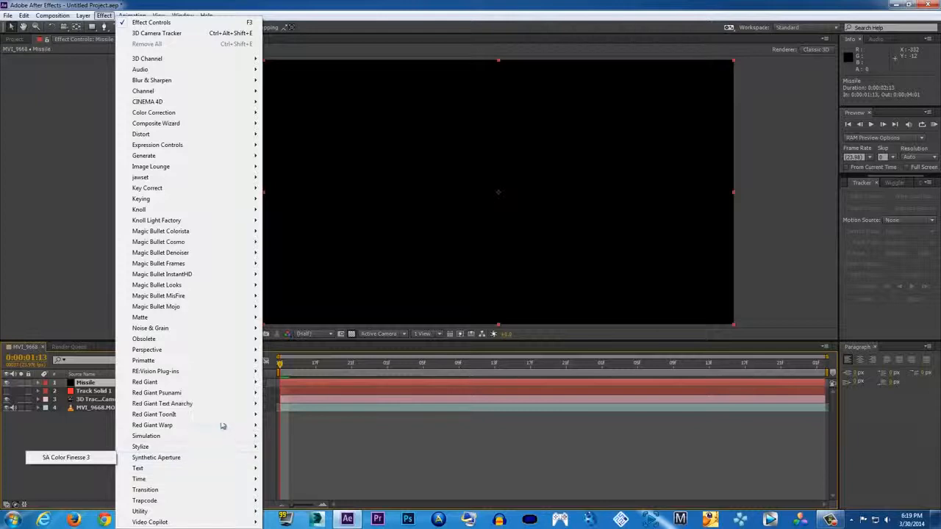
mouse_move(214, 504)
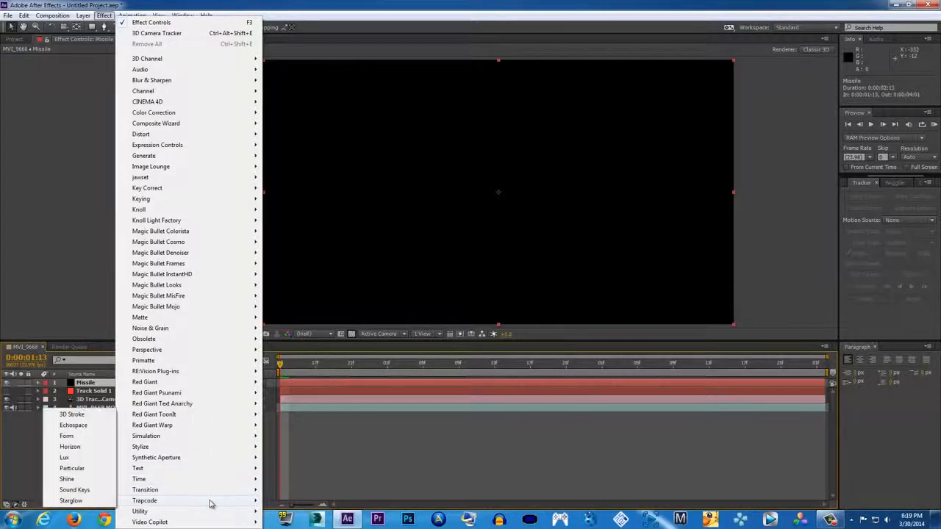
click(78, 469)
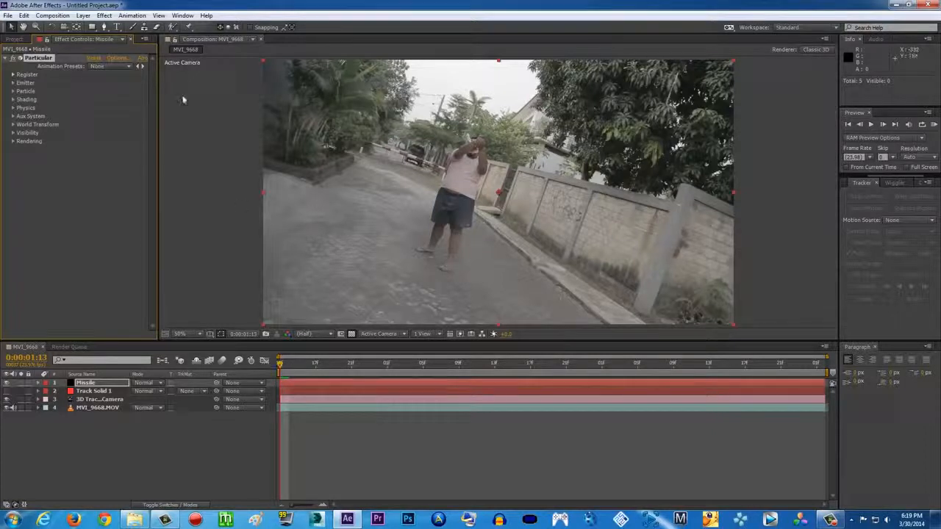
Step: Scrub and play back the composition to examine how the default particle emission moves with the tracked camera
drag(312, 374, 584, 382)
drag(365, 370, 466, 368)
drag(526, 363, 486, 384)
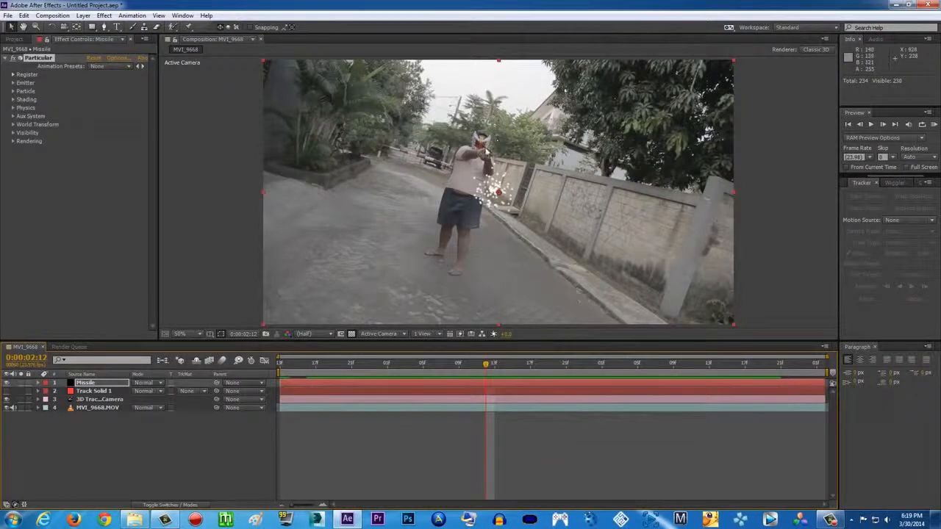
click(519, 367)
key(space)
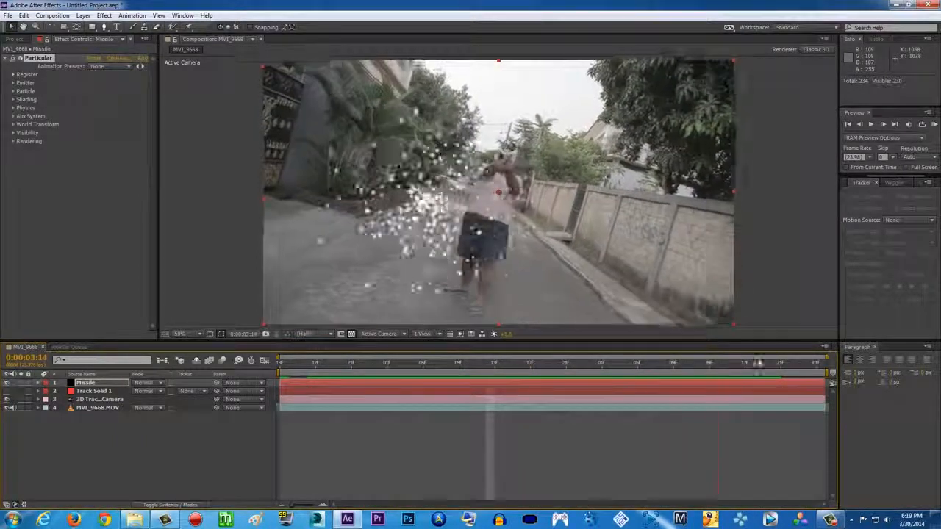
click(416, 366)
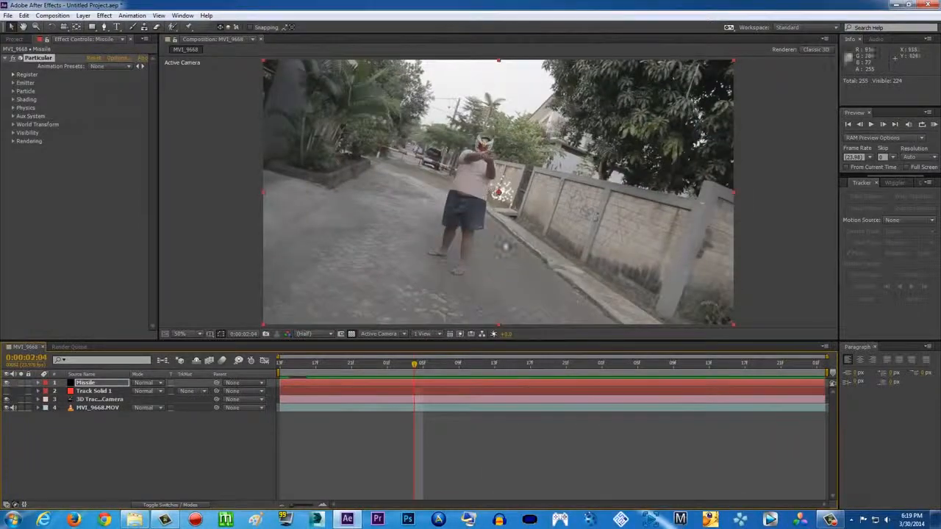
key(space)
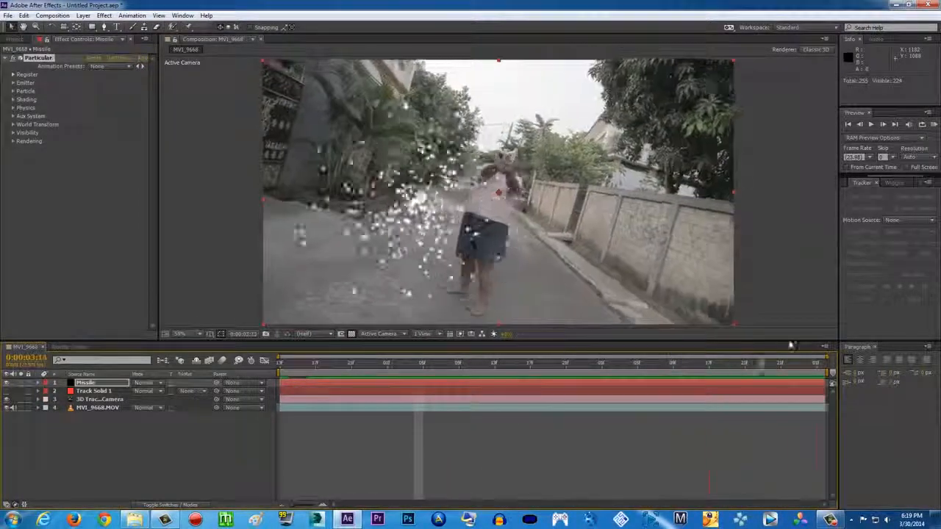
Step: Examine the list of animation presets available for the Particular effect and the option that shows presets in the effect controls
click(423, 364)
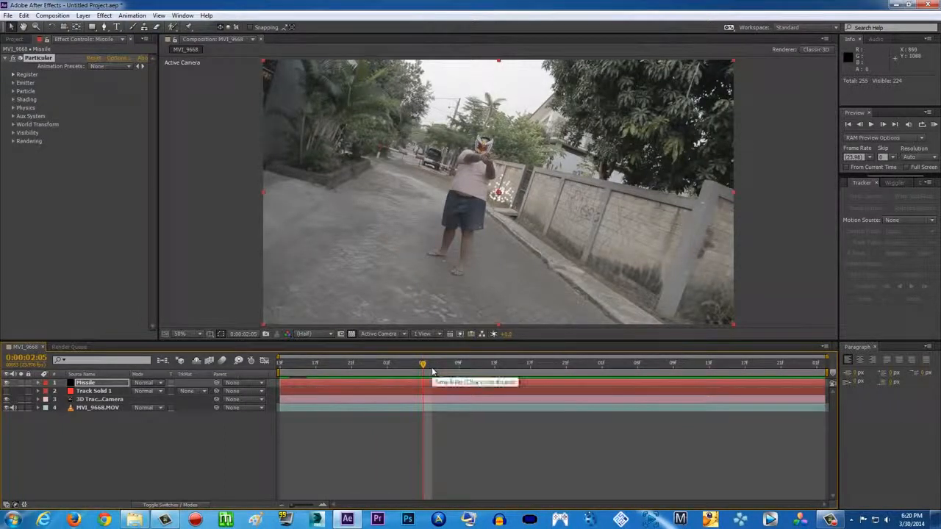
click(130, 67)
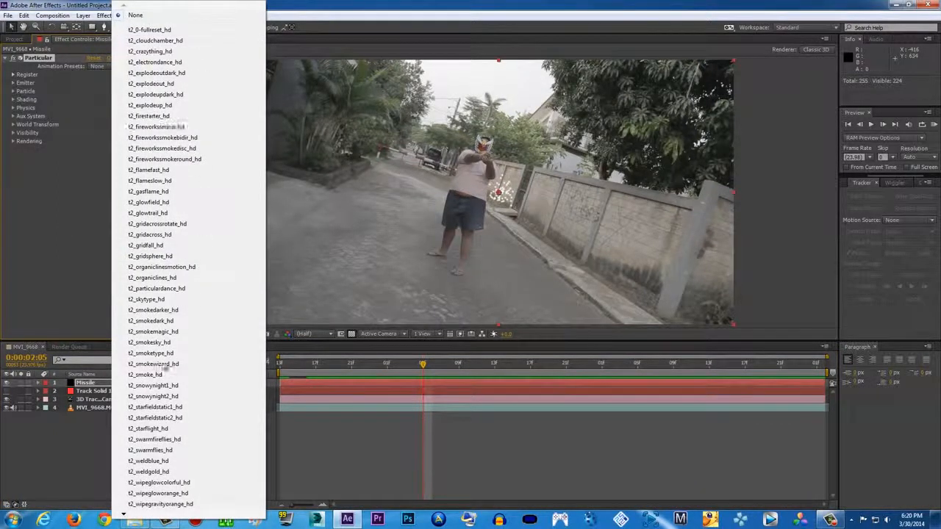
click(55, 233)
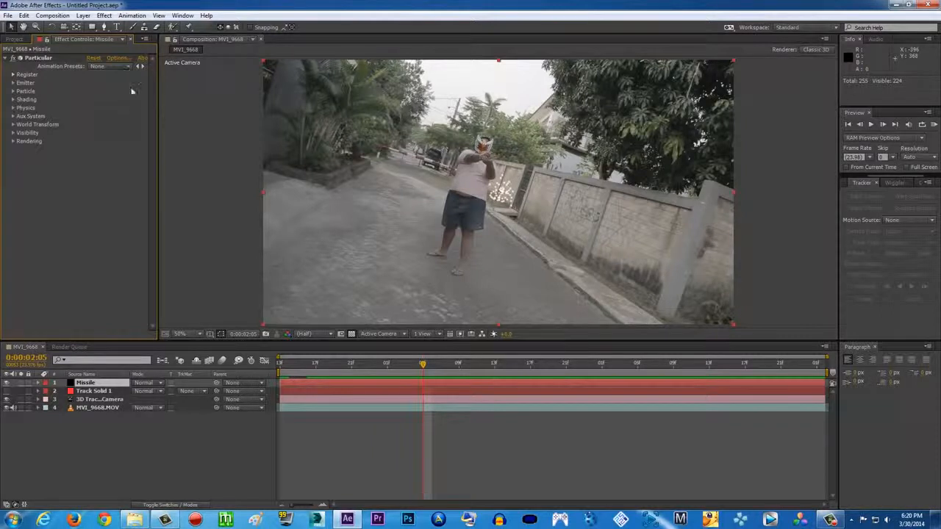
click(144, 40)
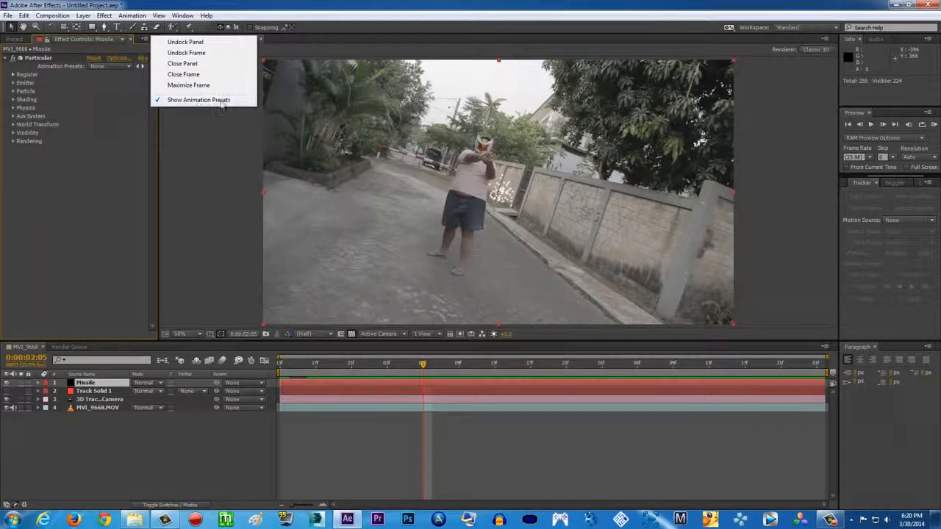
click(129, 66)
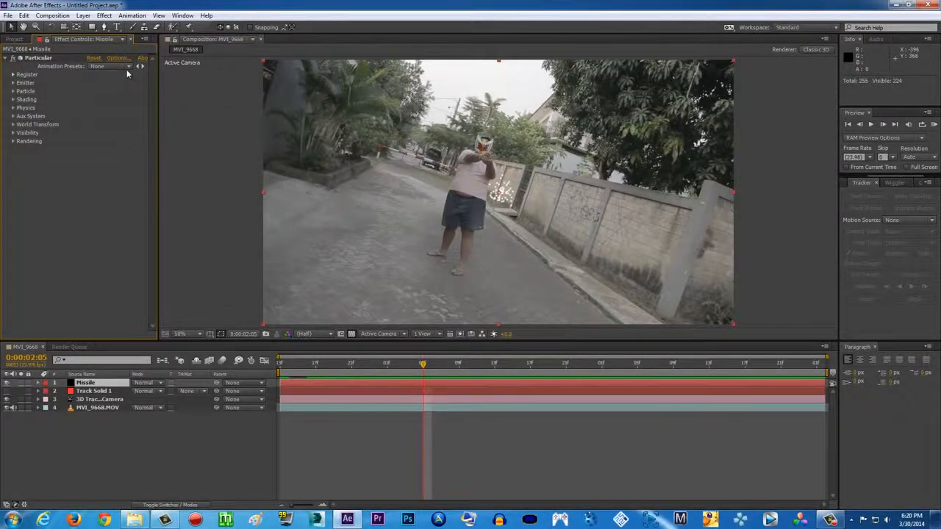
click(130, 66)
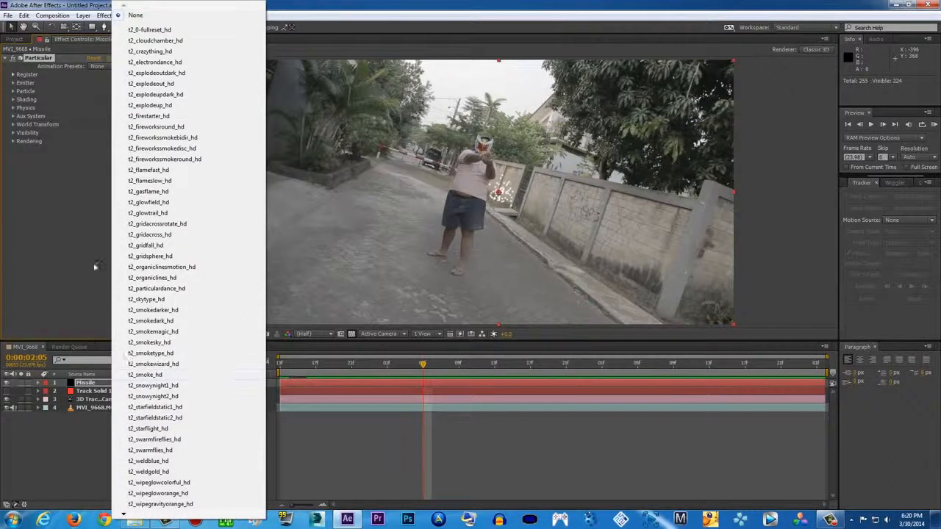
click(95, 267)
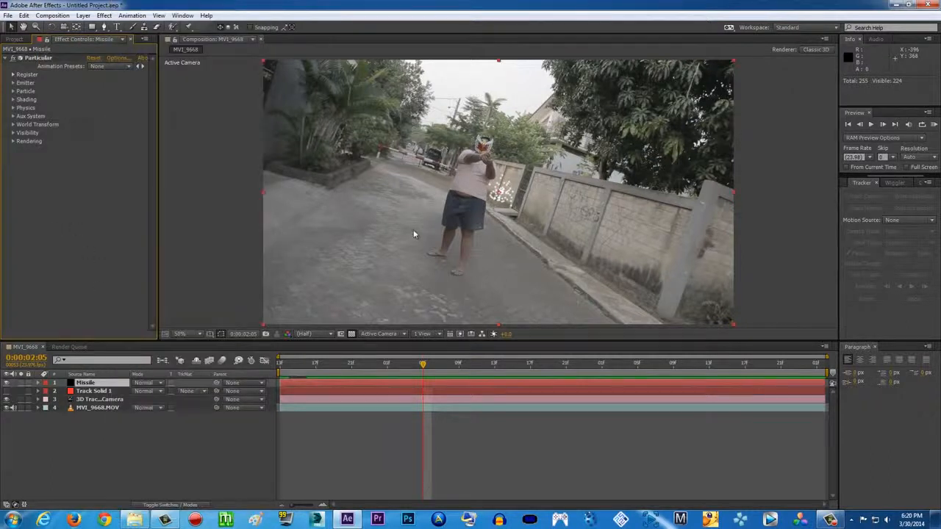
click(127, 68)
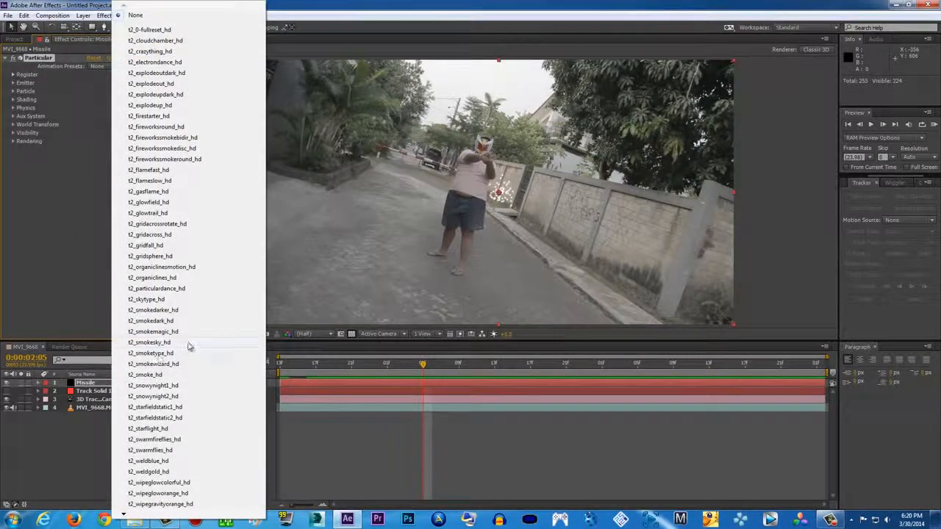
click(22, 199)
Step: Apply the t2_firestarter_hd preset to the Missile layer's Particular effect and scrub through the shot to check the flame
click(128, 68)
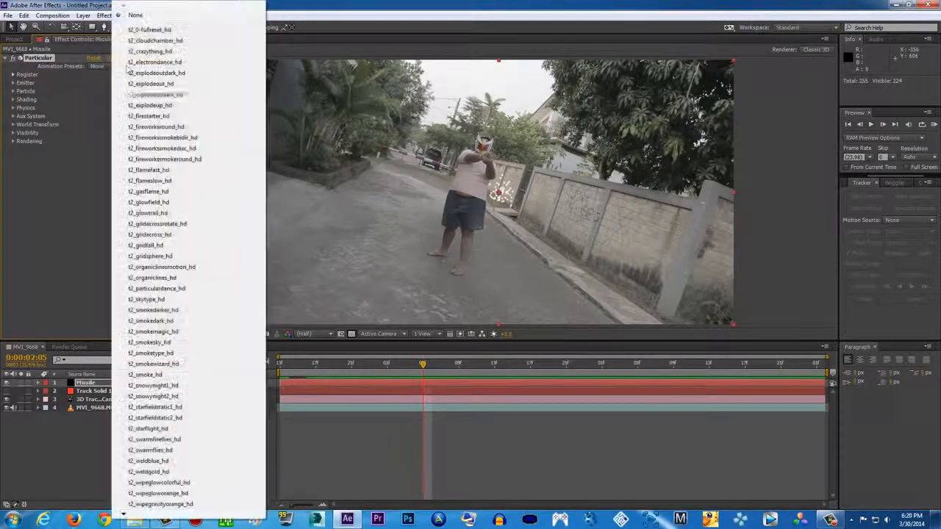
click(175, 120)
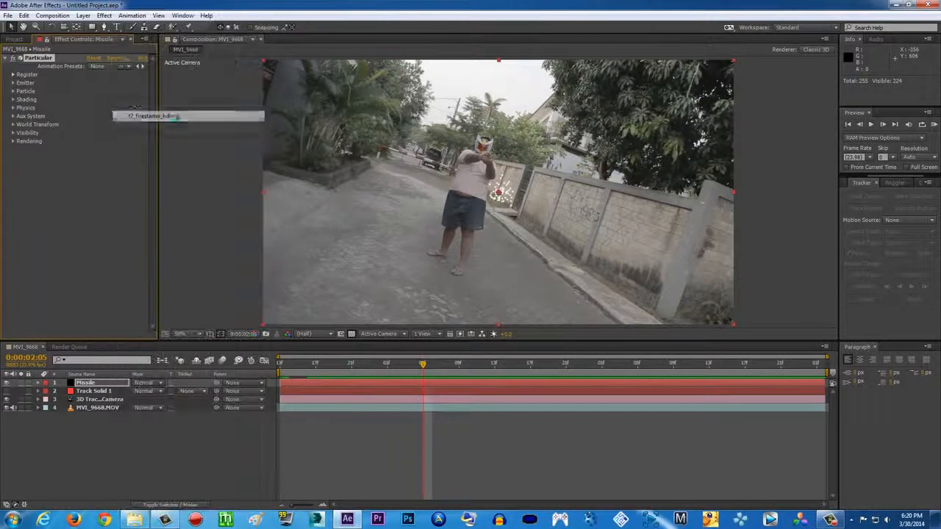
drag(406, 364, 573, 340)
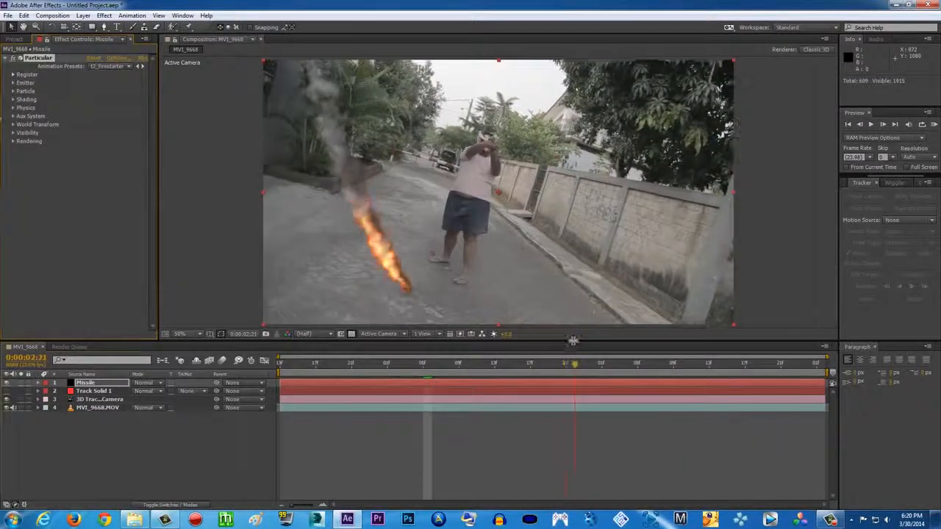
Step: Remove the preset's Position XY keyframes from the Particular emitter and scrub to check the stationary emission
click(13, 82)
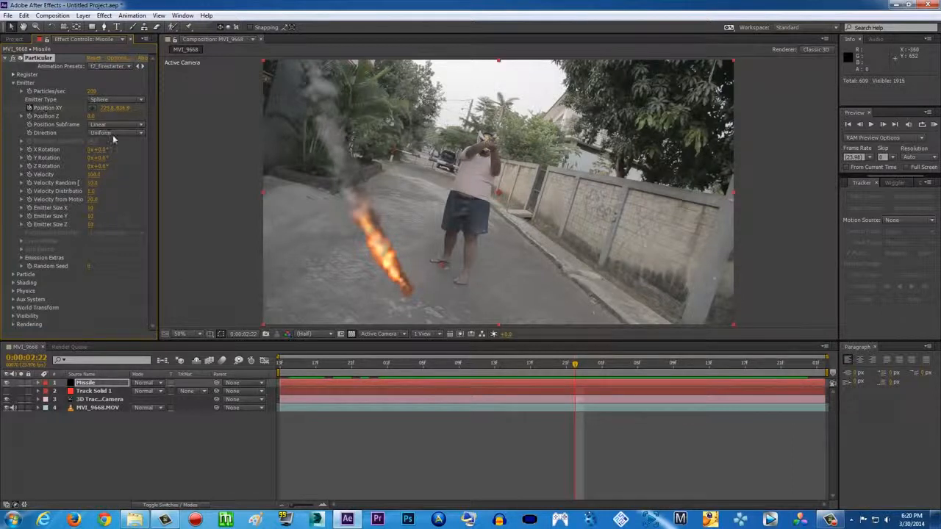
click(30, 109)
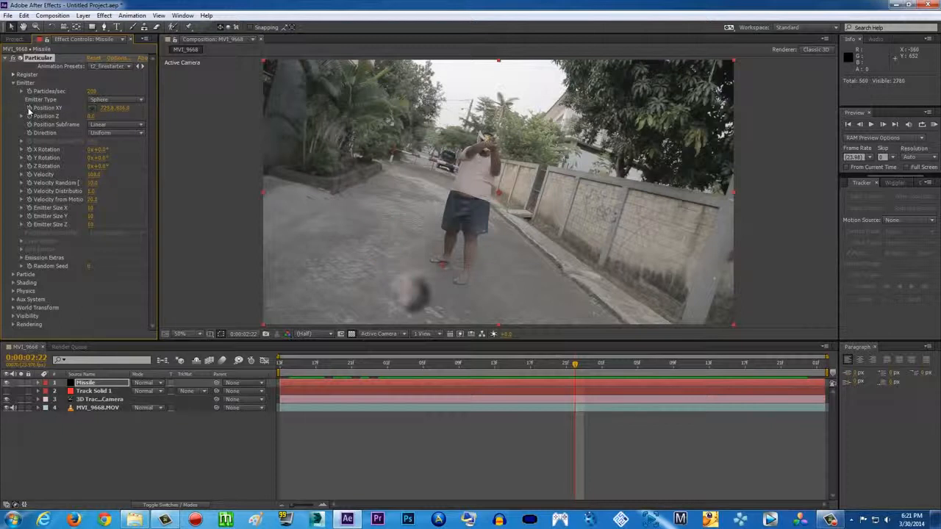
drag(576, 366, 427, 346)
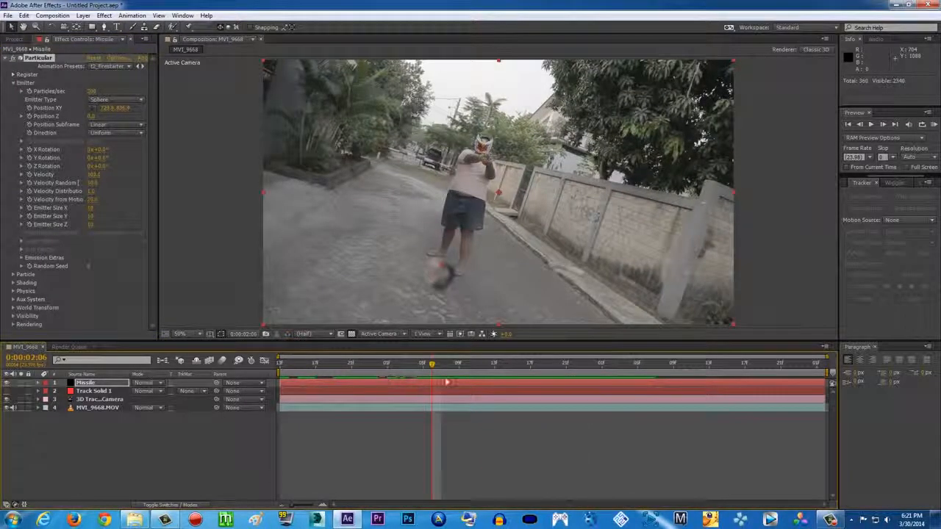
Step: At 0:00:02:21, position the emitter at the man's raised hands by adjusting Position XY and pushing Position Z back into the scene
drag(437, 372, 566, 366)
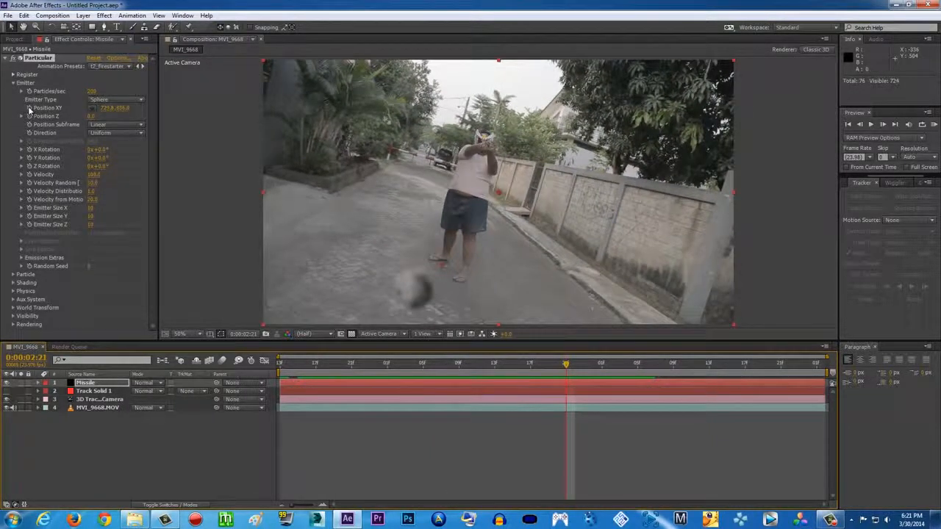
drag(106, 110, 149, 126)
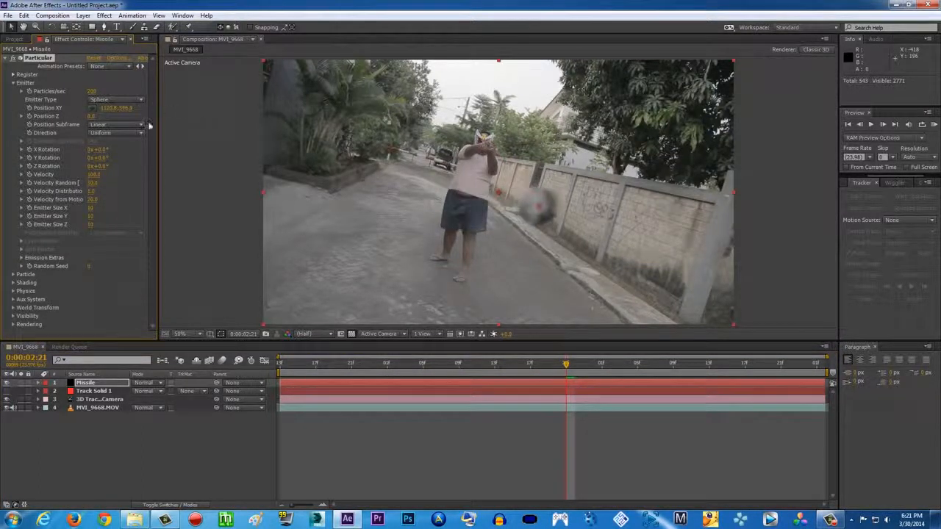
drag(94, 117, 214, 125)
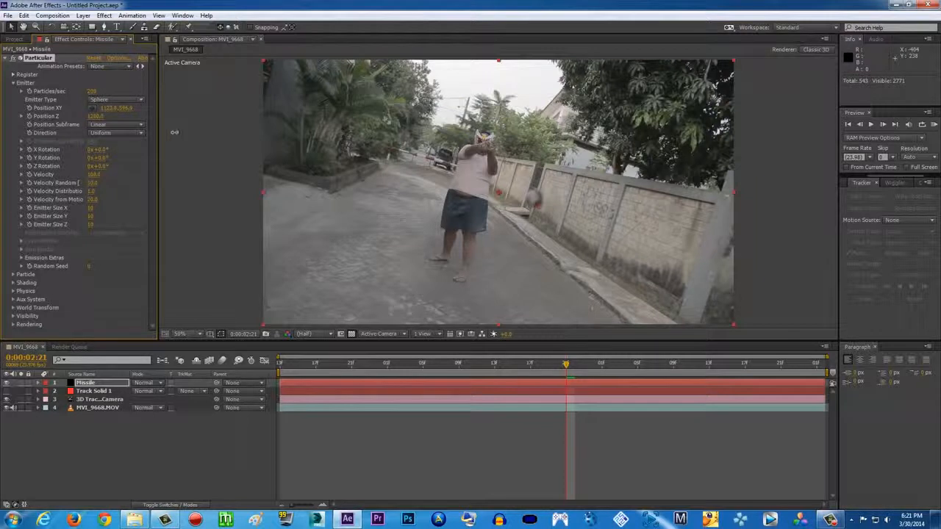
drag(134, 108, 3, 107)
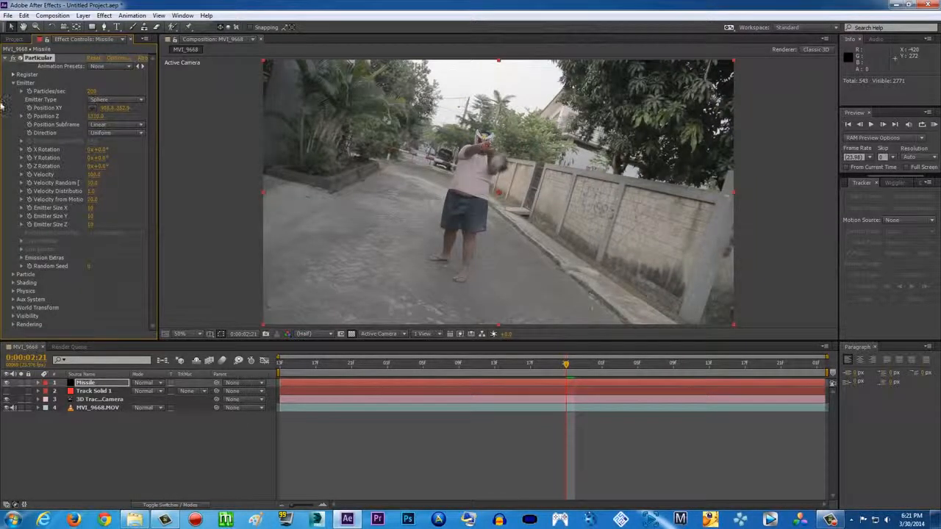
drag(99, 108, 63, 106)
Step: Scrub to check the emitter's placement, then trim the start of the Missile layer to 0:00:02:21
key(space)
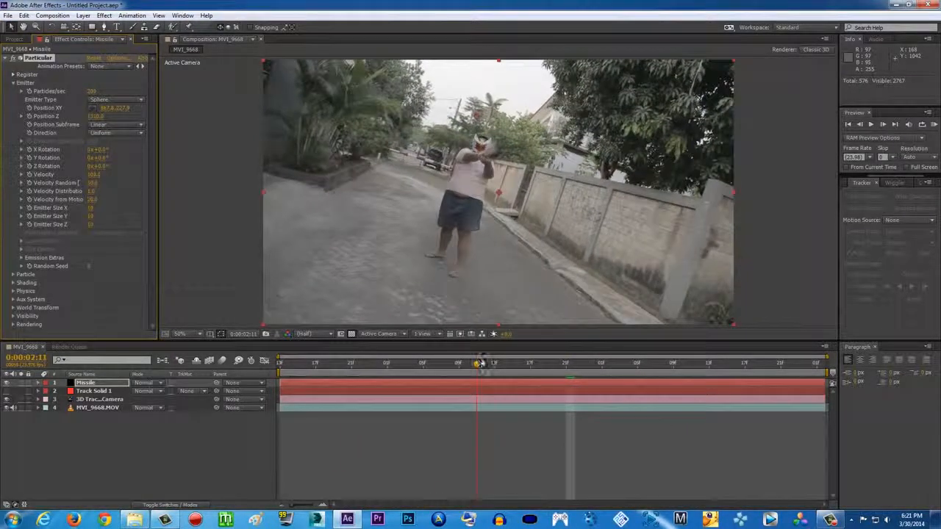
drag(532, 363, 567, 363)
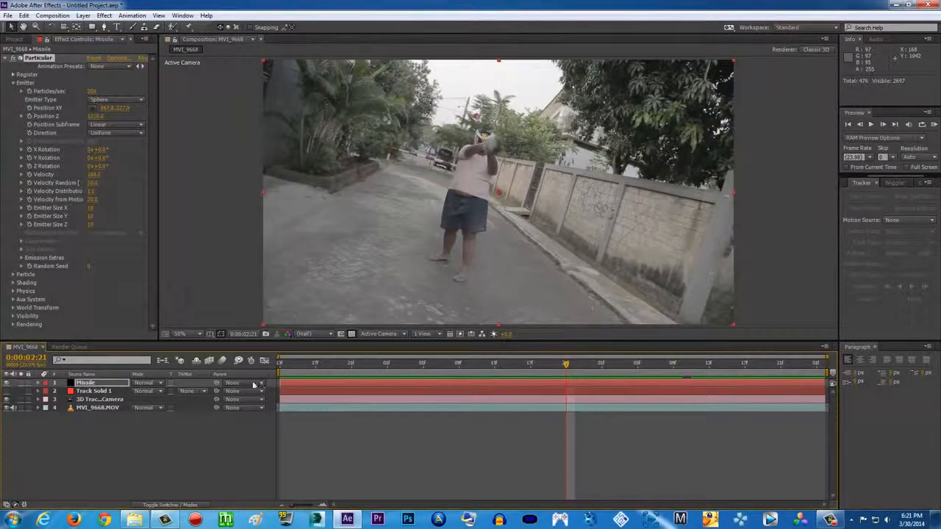
drag(278, 382, 567, 386)
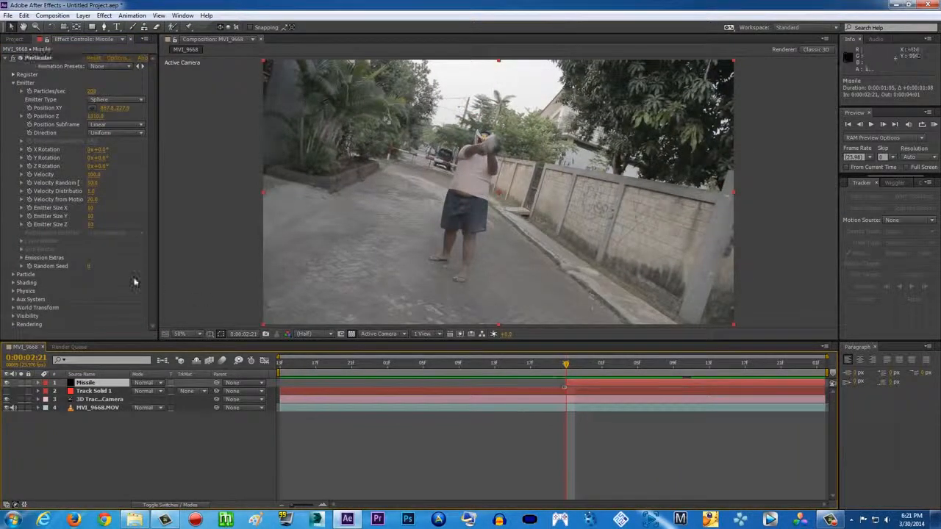
Step: Set starting keyframes for the emitter's Position XY and Position Z at 0:00:02:21 and reveal them on the Missile layer
click(29, 109)
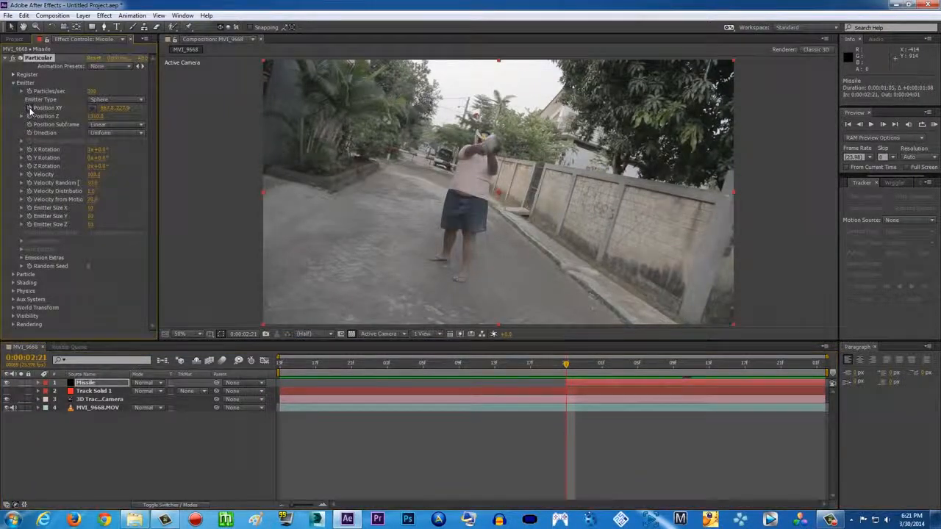
click(29, 117)
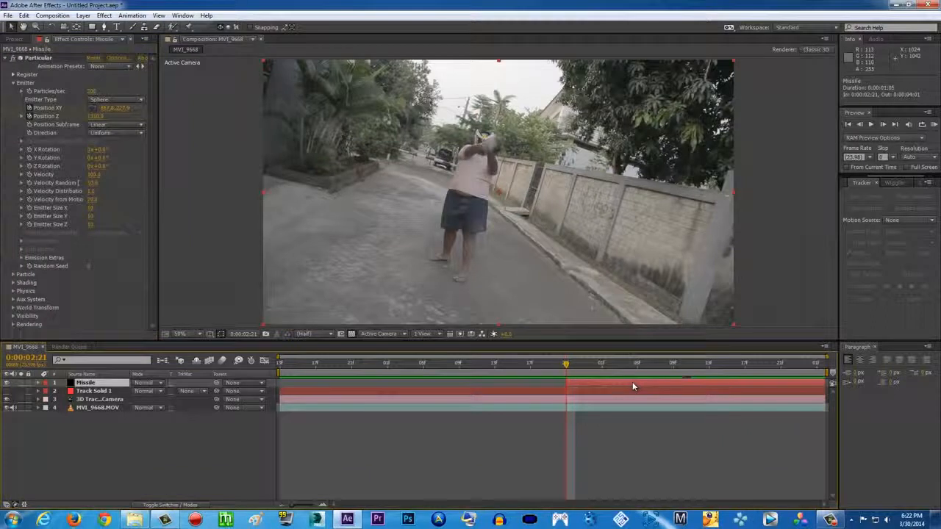
key(u)
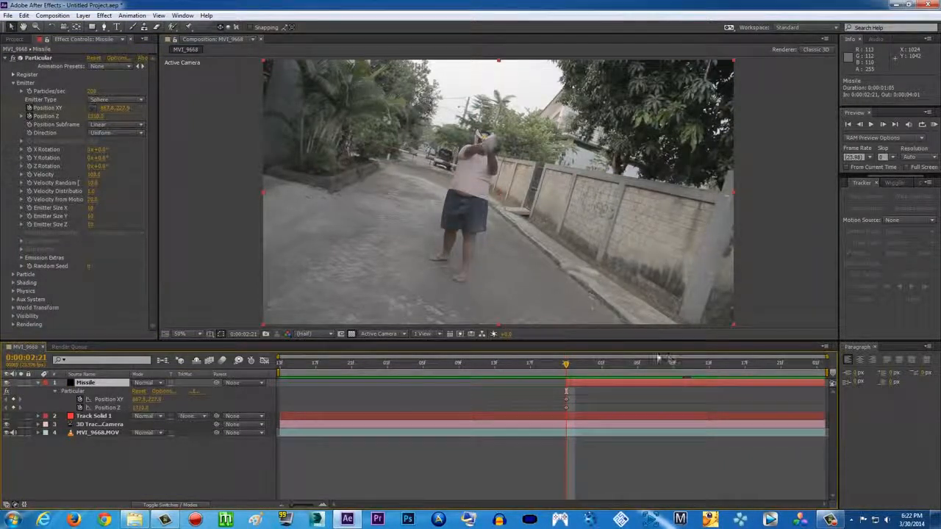
Step: At 0:00:03:03, keyframe the emitter's Position Z and Position XY so that the missile flies past the camera
drag(567, 365, 621, 372)
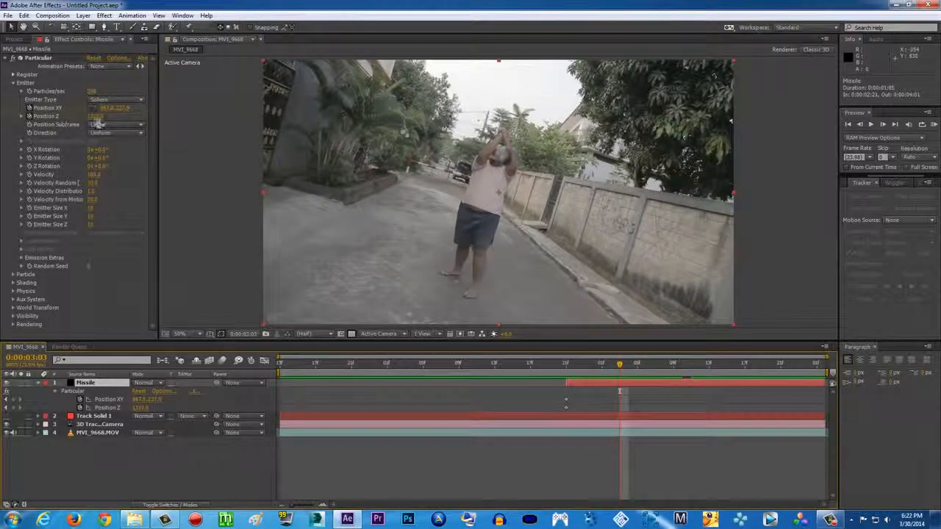
drag(96, 120, 71, 125)
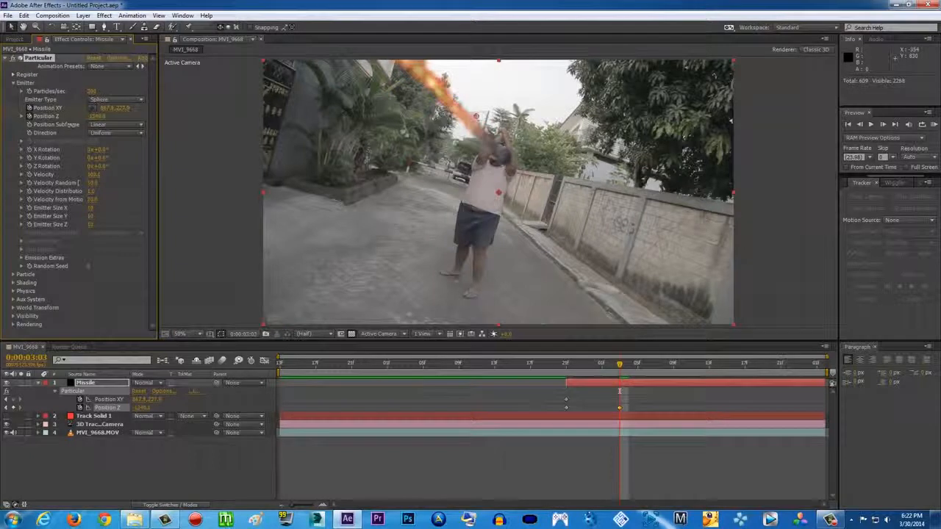
drag(123, 109, 162, 132)
drag(107, 108, 184, 110)
drag(401, 174, 358, 158)
drag(127, 108, 9, 125)
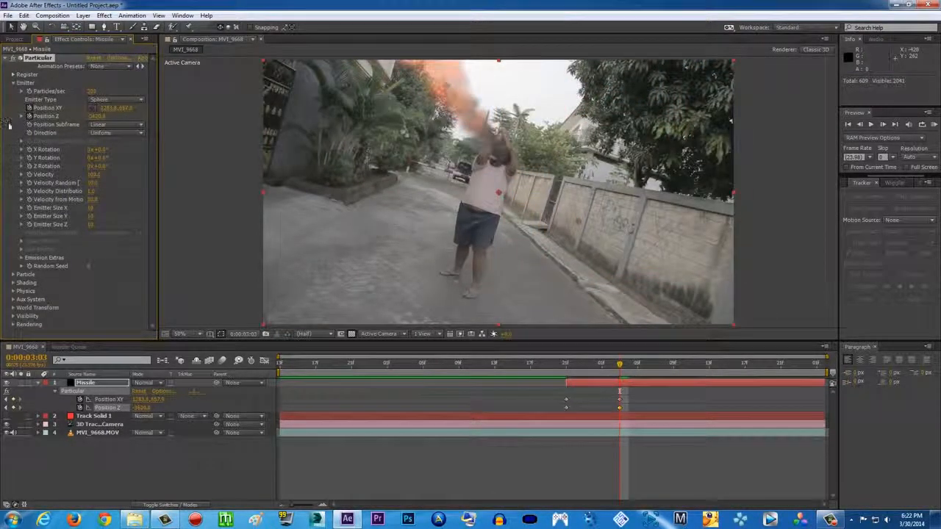
drag(127, 109, 128, 109)
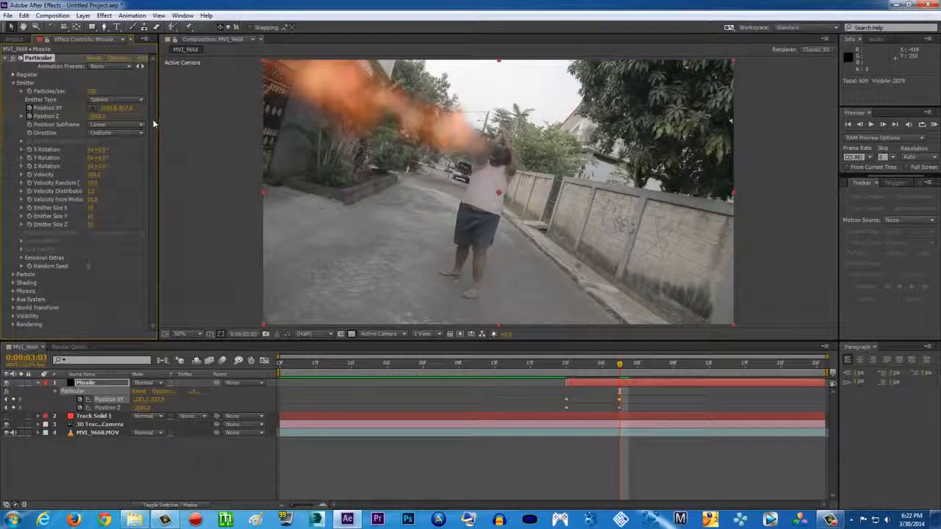
Step: Run a RAM preview of the missile shot and scrub from 0:00:02:21 to 0:00:03:00 to examine the fire trail
drag(309, 137, 548, 391)
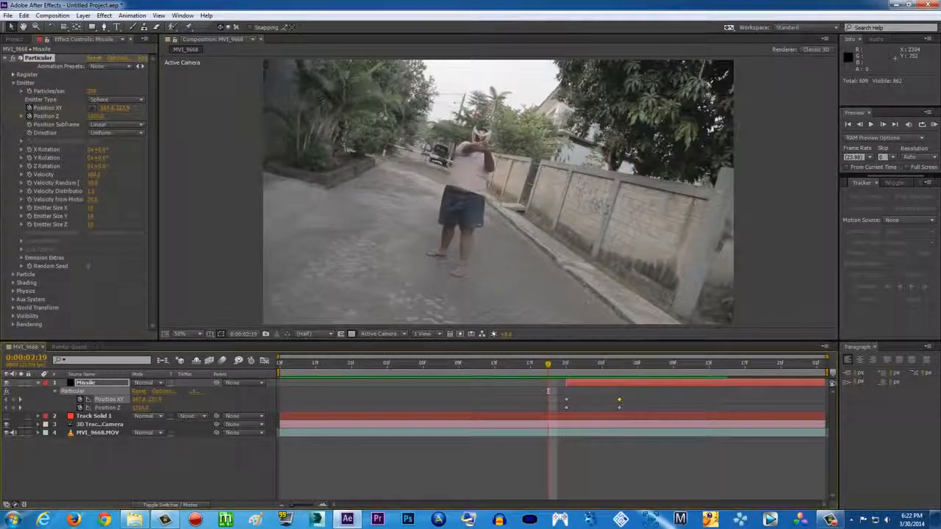
click(933, 125)
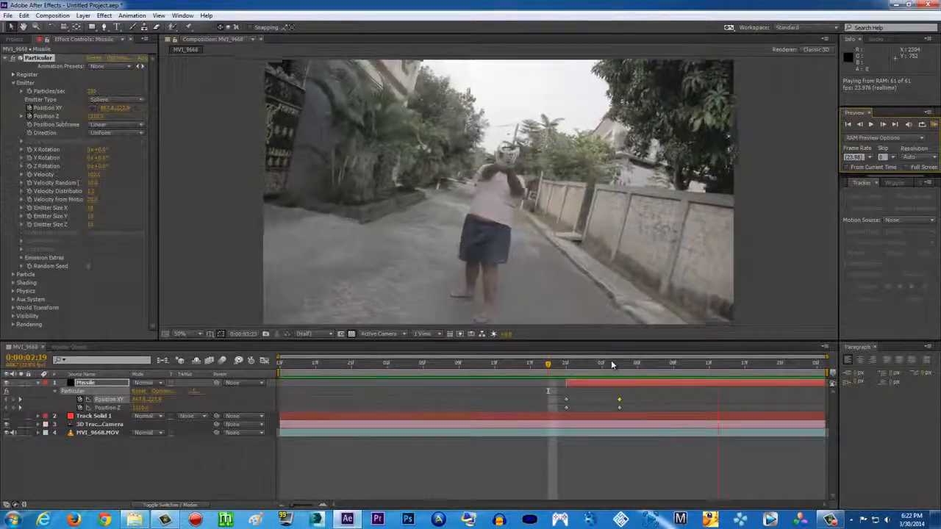
click(567, 364)
drag(566, 367, 596, 370)
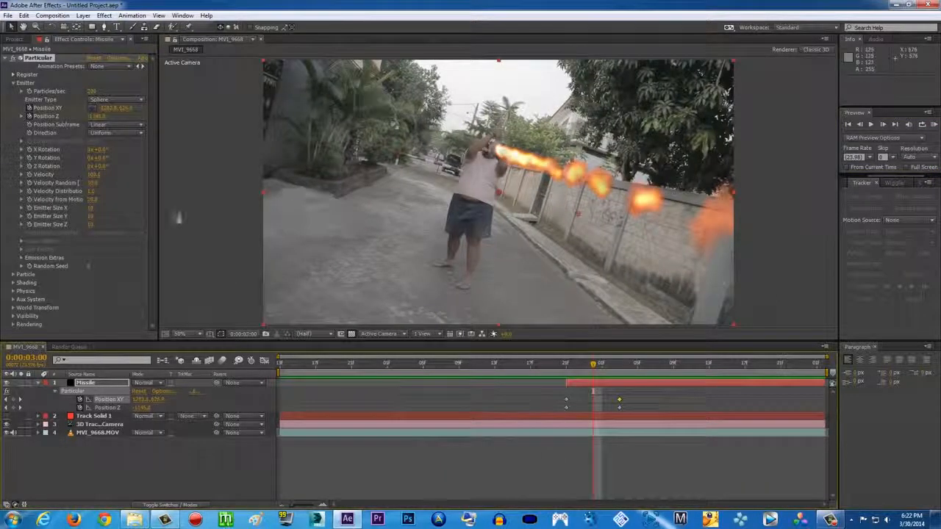
Step: Raise the particles' Life and Size slightly, adjust Life Random, and return to 0:00:02:20 to check the launch
click(12, 276)
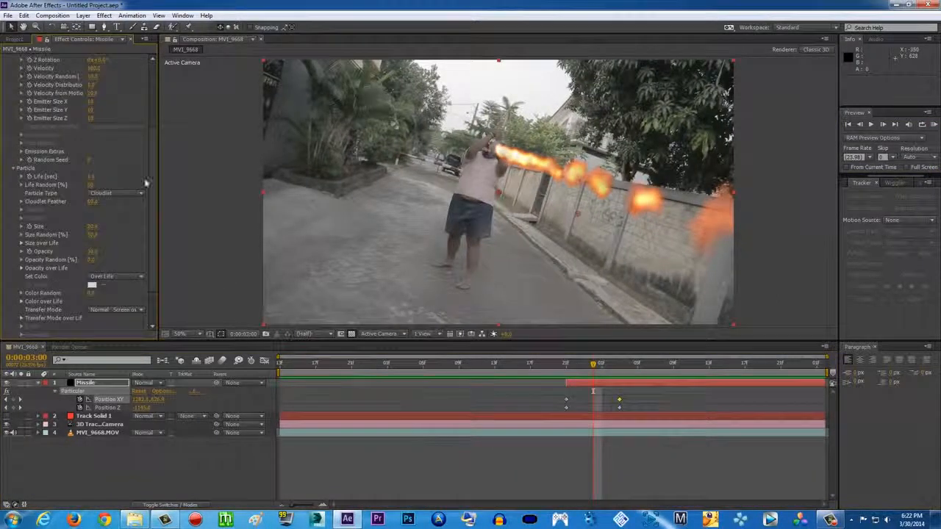
scroll(150, 147, down, 5)
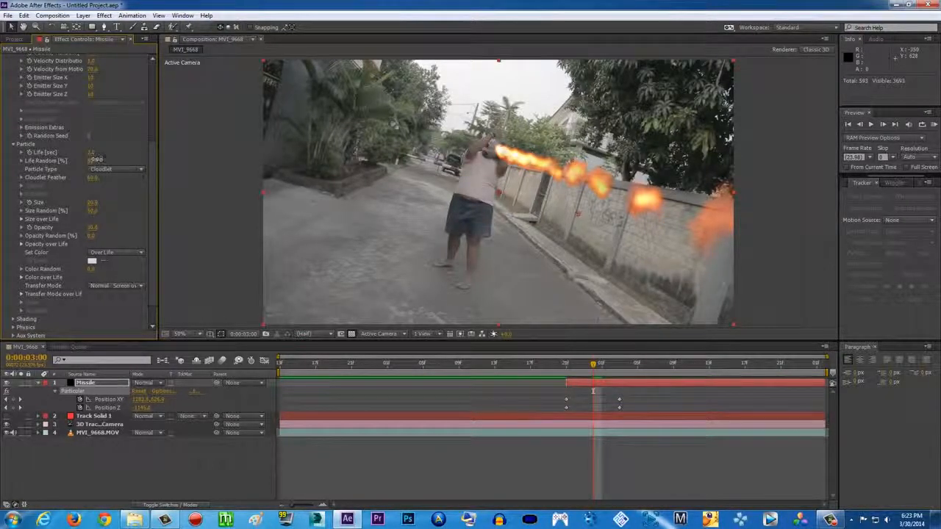
drag(92, 205, 94, 205)
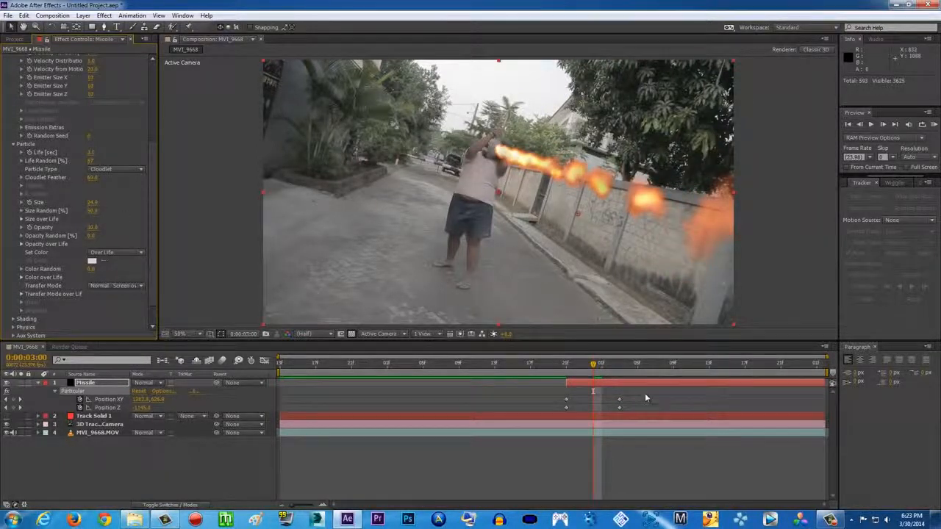
click(561, 363)
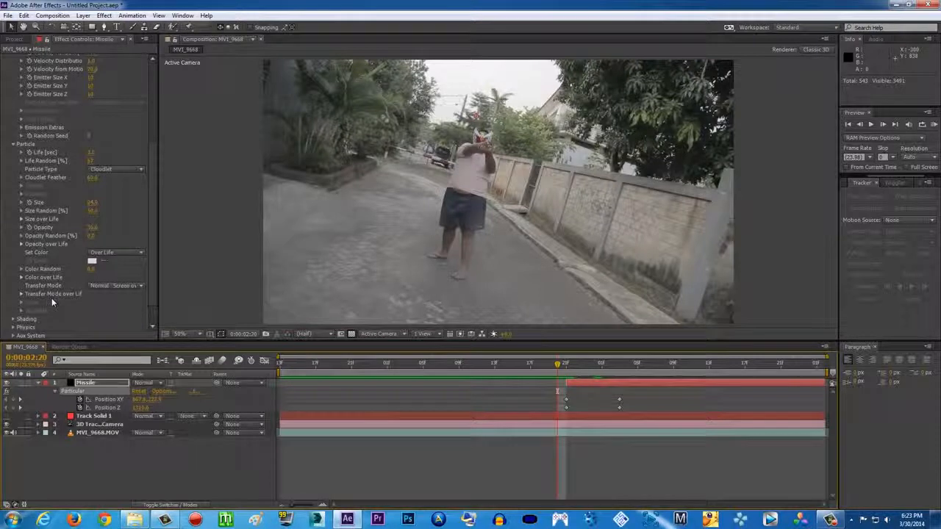
Step: Scrub to 0:00:03:09 to check the trail, undo the recent particle value changes, and move to 0:00:03:01
drag(556, 368, 672, 363)
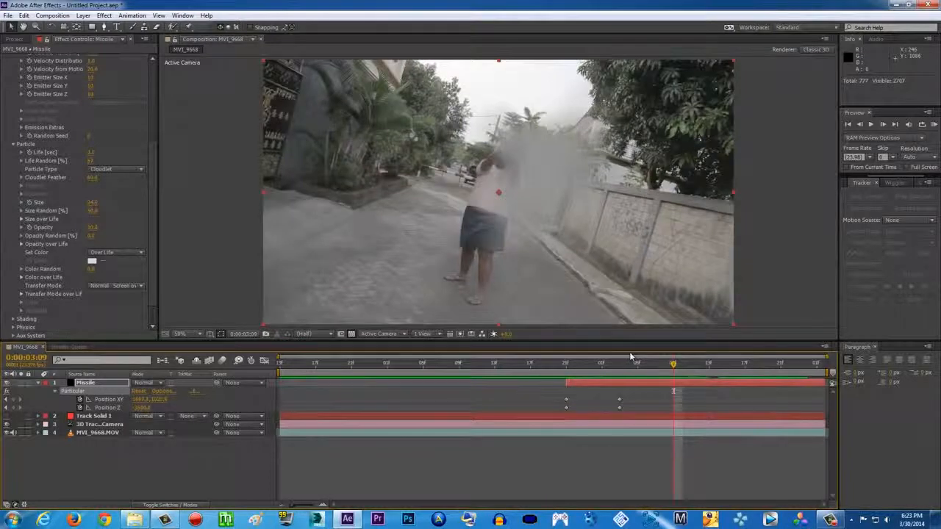
key(ctrl+z)
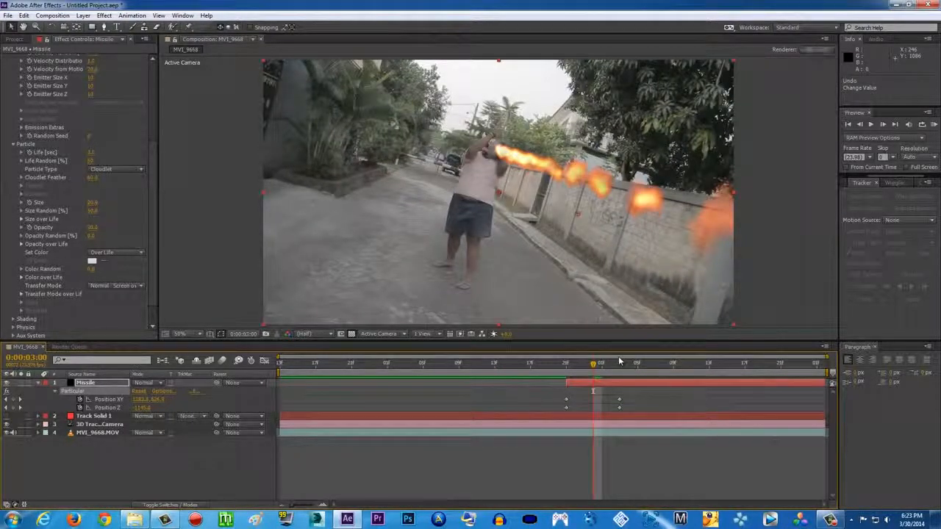
click(620, 362)
mouse_move(600, 370)
mouse_down()
mouse_move(563, 368)
mouse_move(616, 368)
mouse_move(603, 369)
mouse_up()
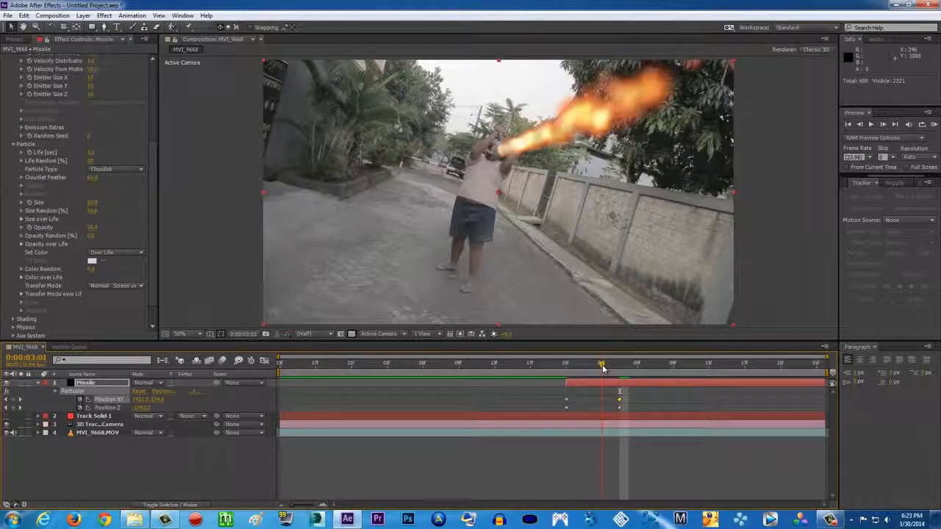
click(24, 16)
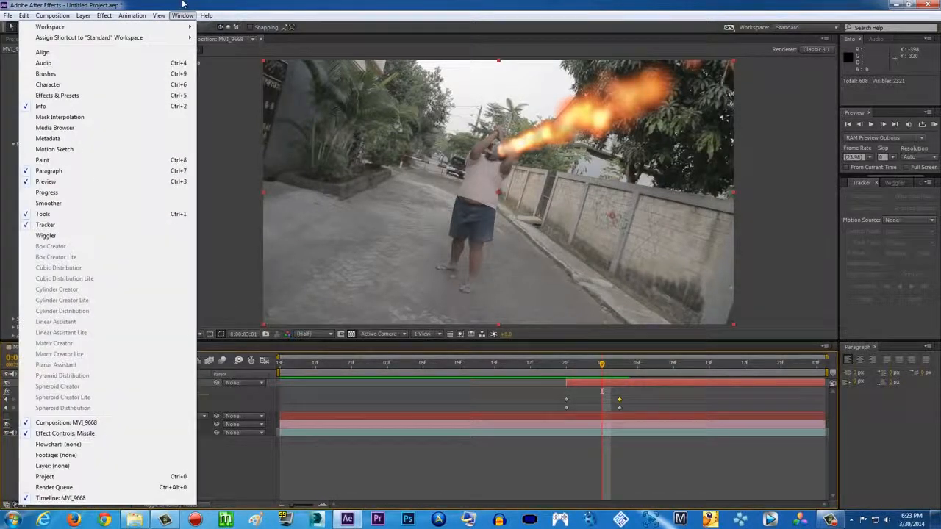
click(597, 388)
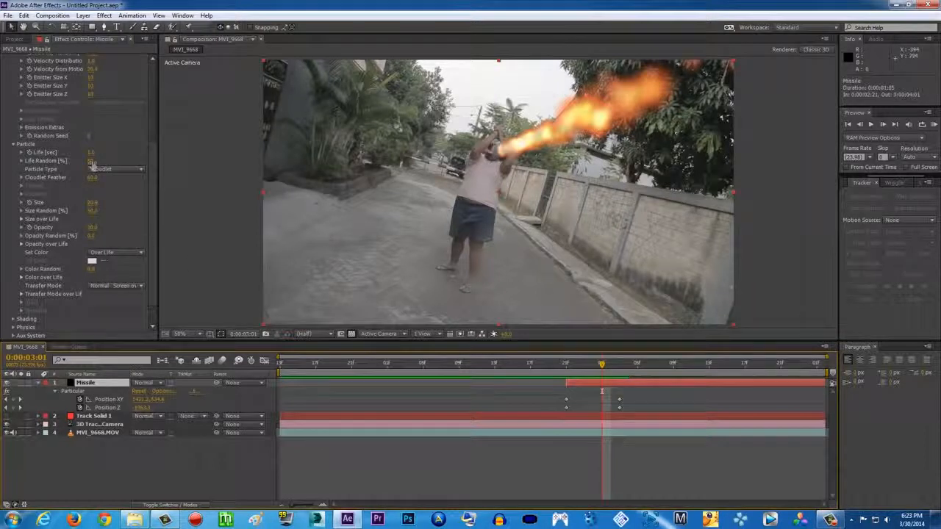
scroll(148, 149, up, 5)
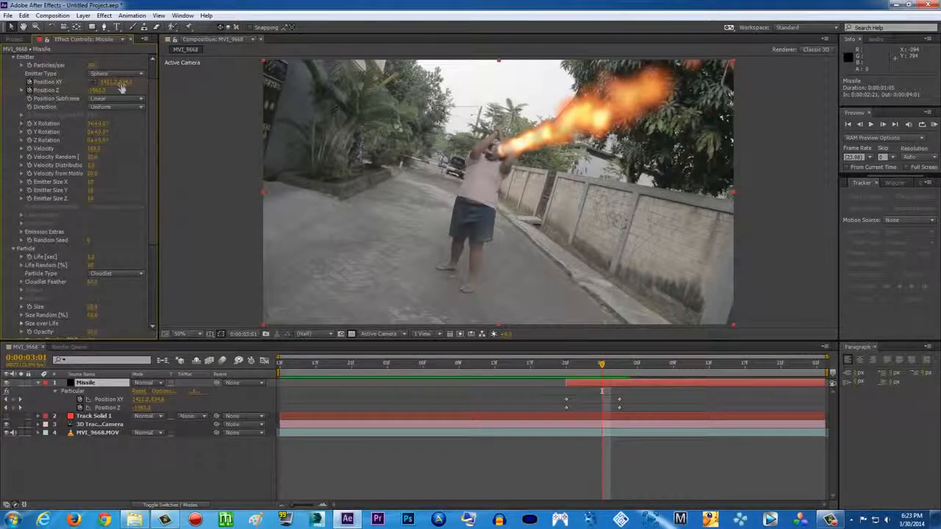
drag(127, 83, 164, 99)
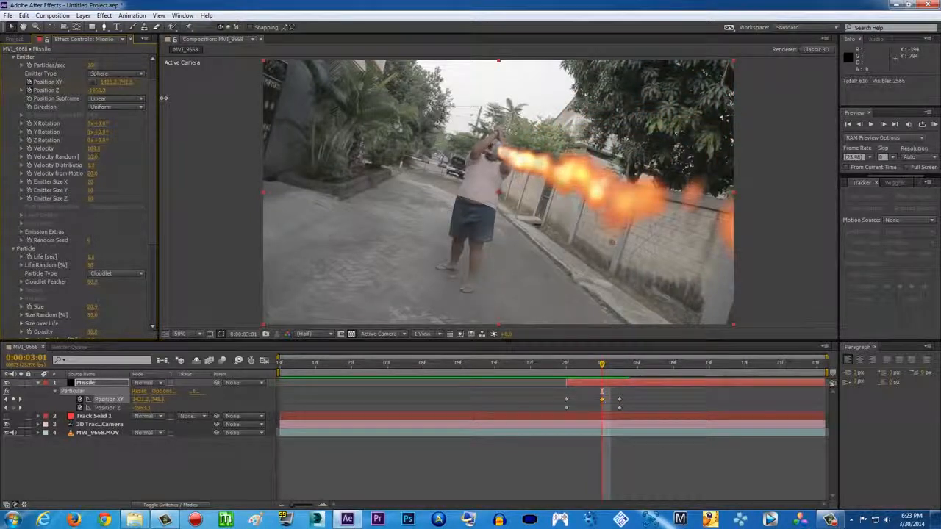
click(603, 399)
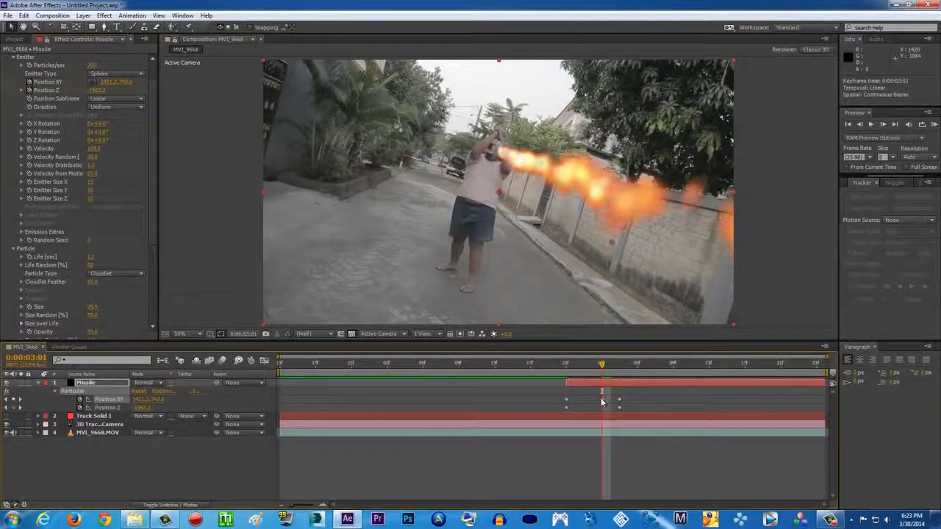
key(Delete)
Step: At 0:00:03:03, increase the Y value of the emitter's Position XY keyframe so the fire trail runs lower along the wall
click(620, 364)
drag(127, 84, 177, 99)
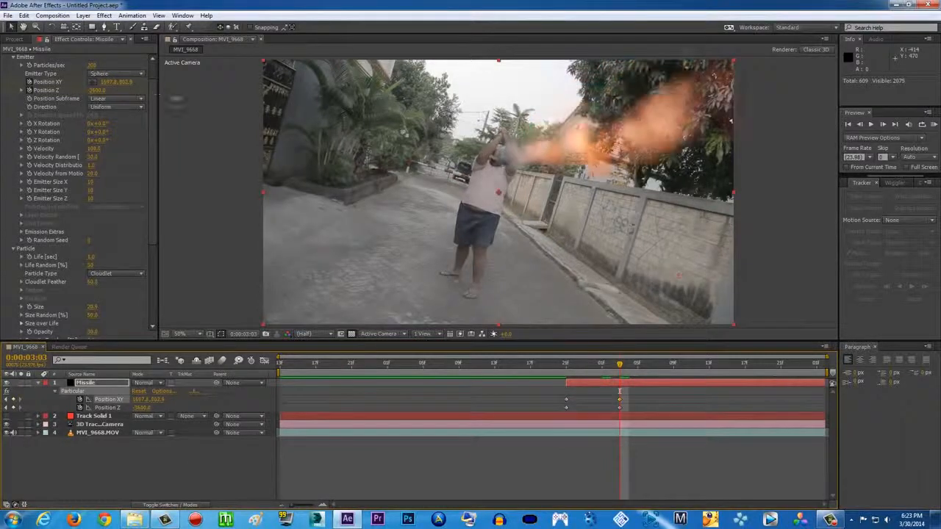
Step: Open the finished clip MVI_9668 from the AE folder in VLC media player and set its zoom to 1:2 Half
click(134, 520)
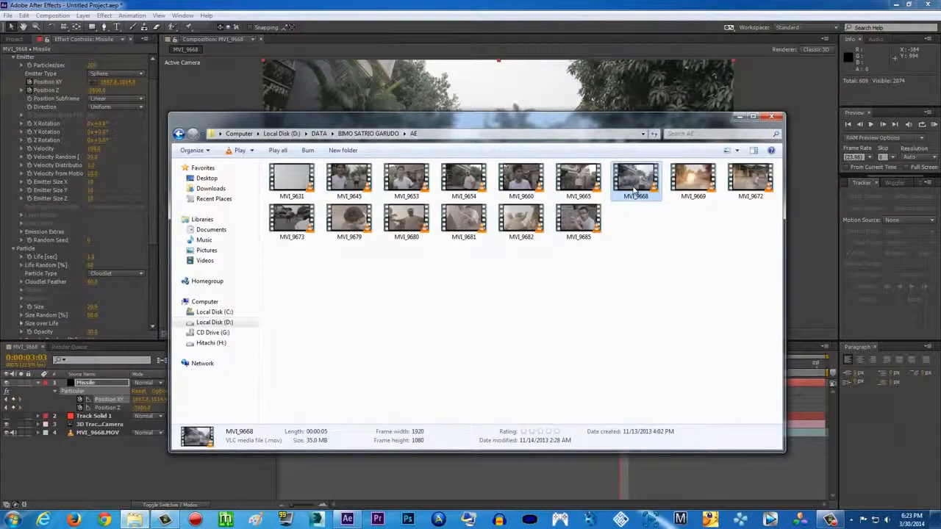
key(Return)
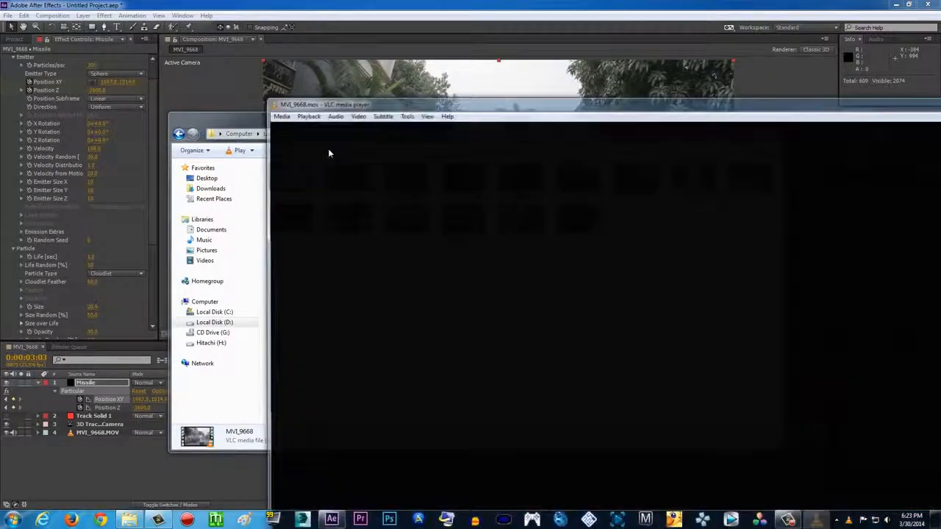
click(354, 114)
mouse_move(381, 189)
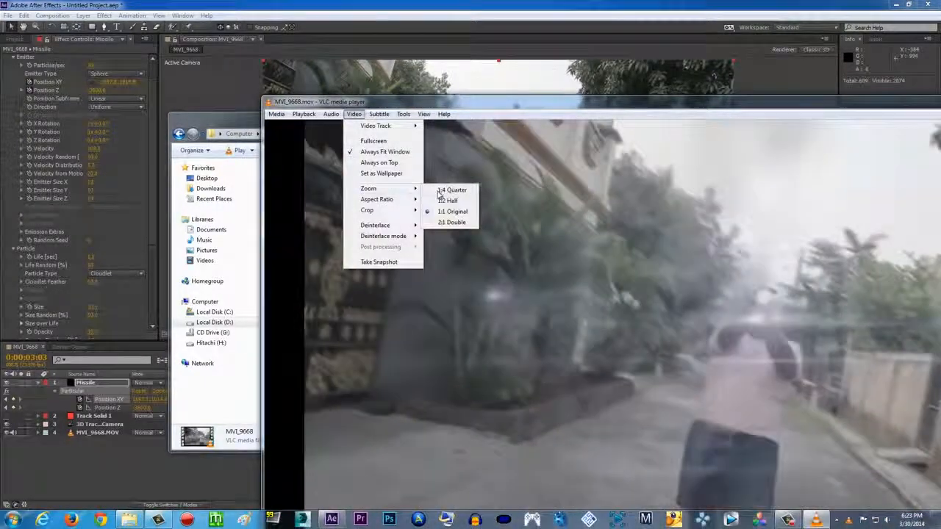
click(450, 199)
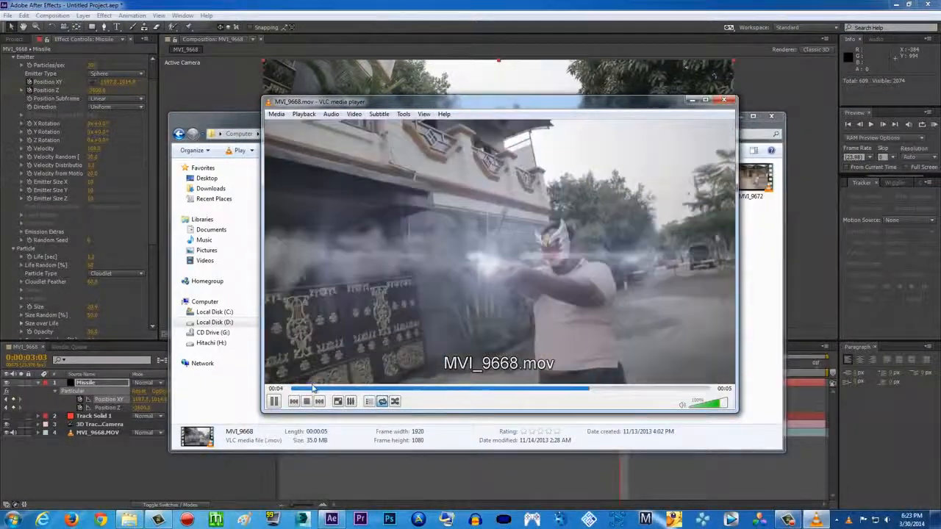
Step: Replay the clip from the start to study the missile's flight, pause it, and close the player and folder to return to After Effects
click(299, 389)
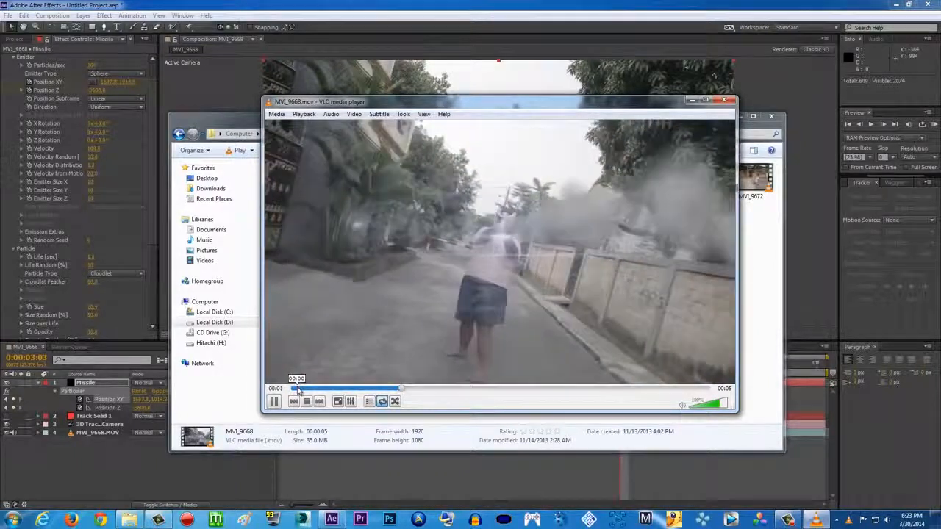
click(291, 390)
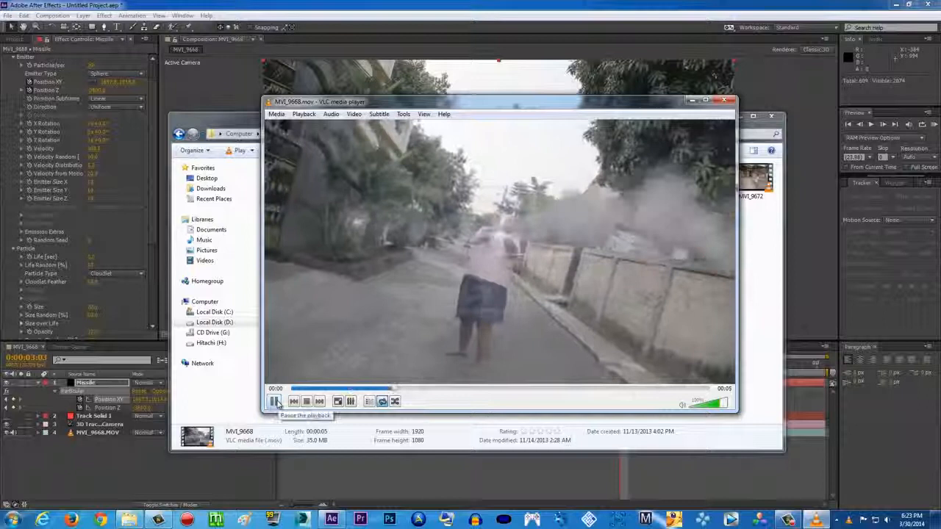
click(273, 402)
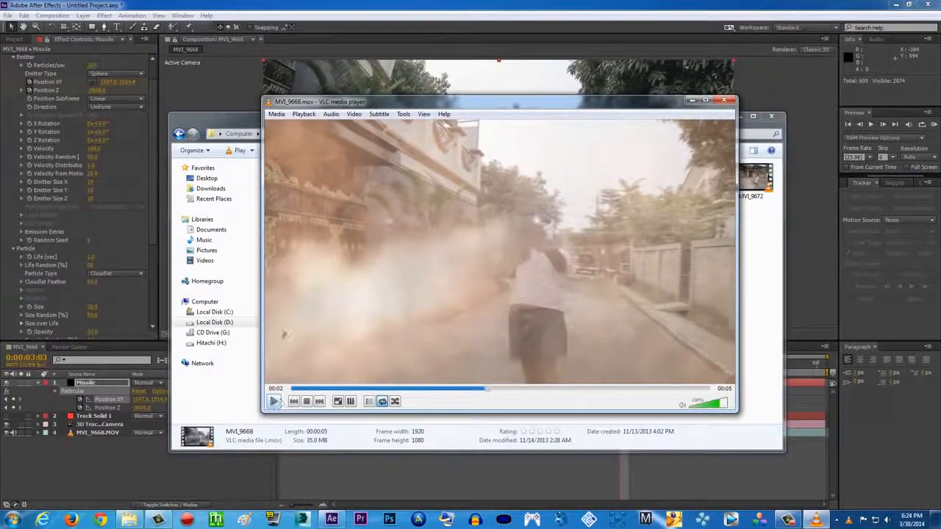
click(723, 101)
click(734, 116)
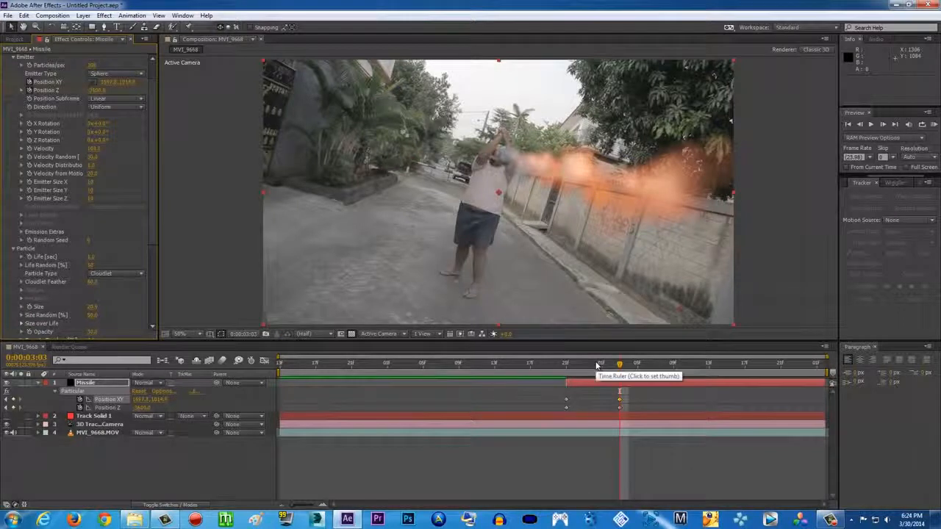
Step: At 0:00:03:01, apply Hue/Saturation to the Missile layer and lower Master Saturation to about -46
mouse_move(588, 363)
mouse_down()
mouse_move(564, 364)
mouse_move(602, 364)
mouse_up()
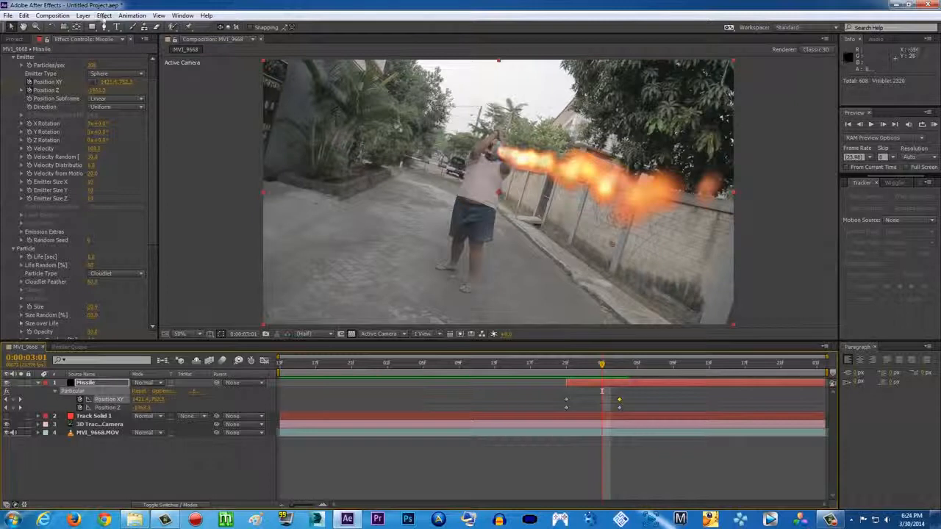
click(103, 15)
mouse_move(210, 120)
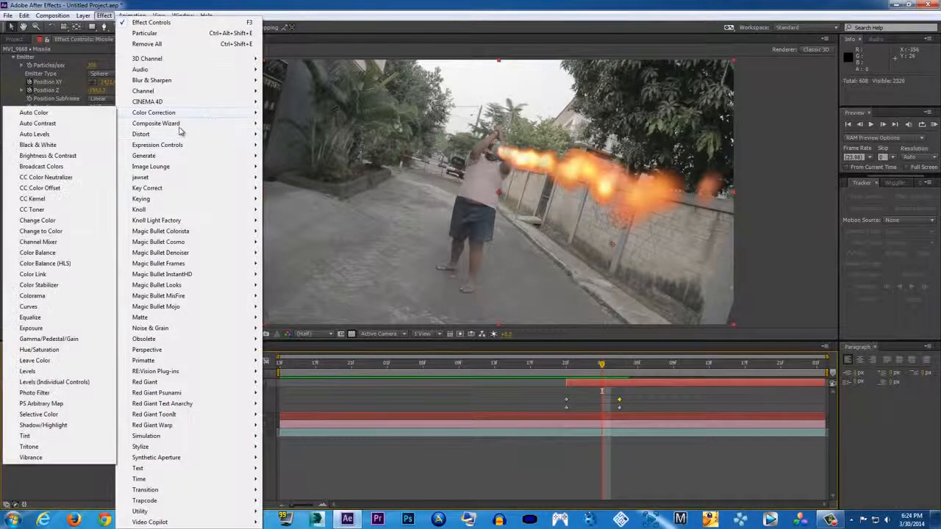
click(78, 350)
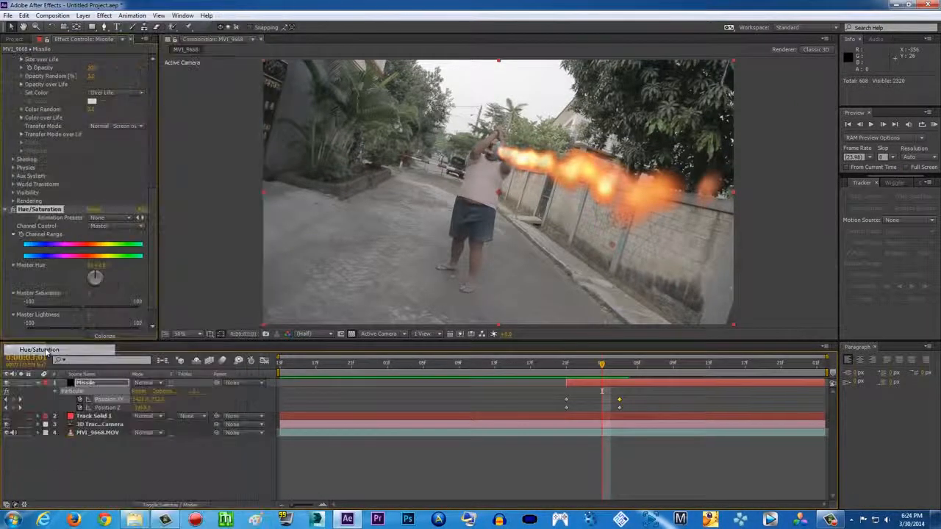
drag(83, 306, 58, 306)
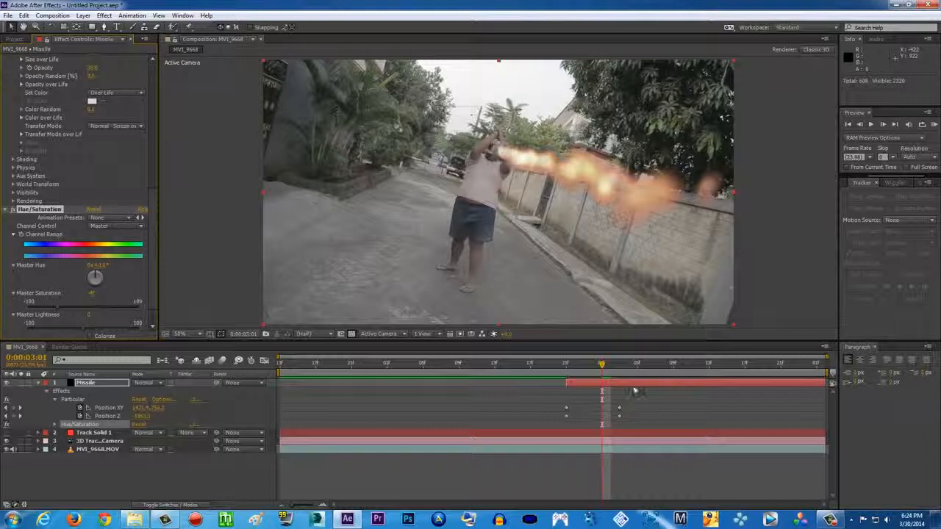
Step: Move to 0:00:02:23 and create a black solid layer named Flares
mouse_move(567, 367)
mouse_down()
mouse_move(550, 368)
mouse_move(711, 369)
mouse_move(572, 368)
mouse_move(585, 369)
mouse_up()
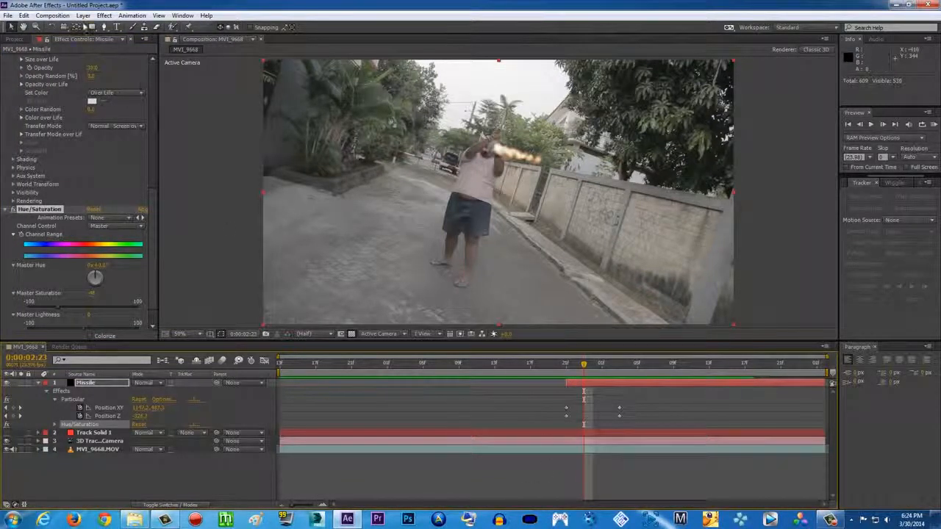
click(85, 16)
mouse_move(86, 27)
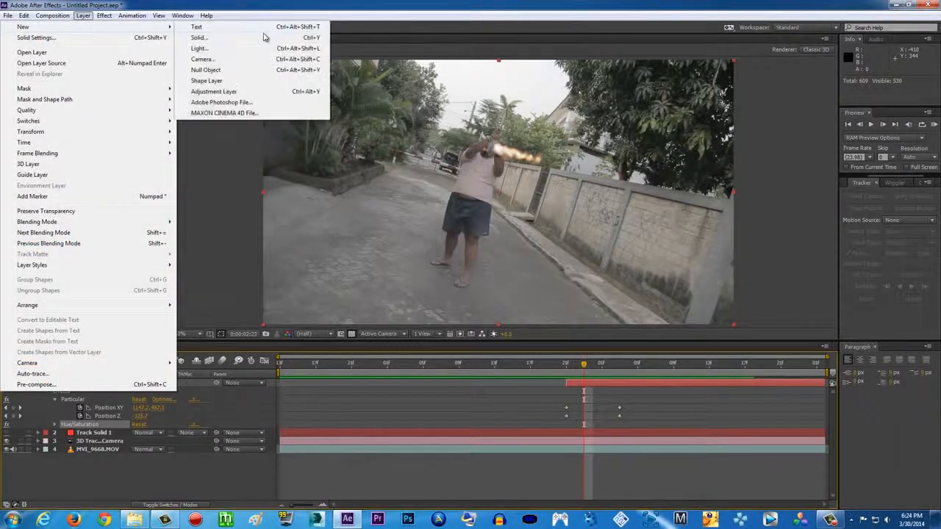
click(276, 38)
text(Flares)
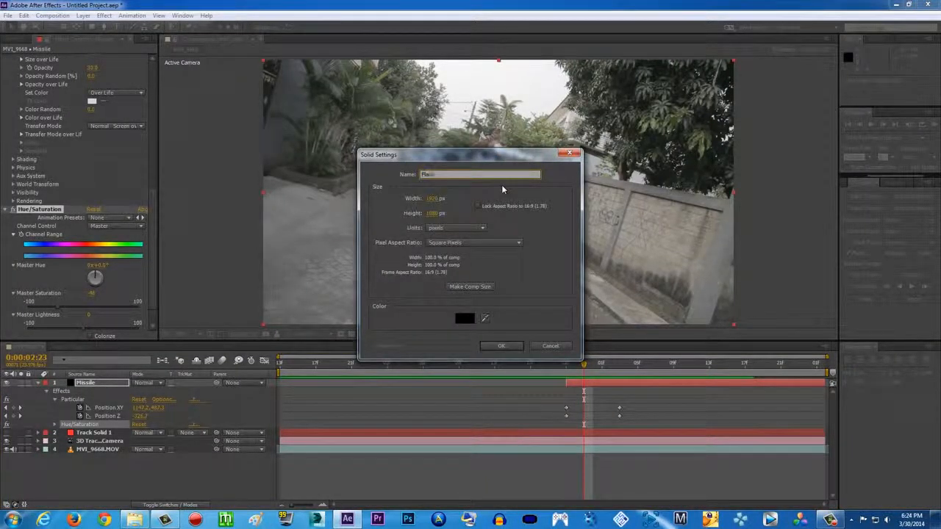
key(Return)
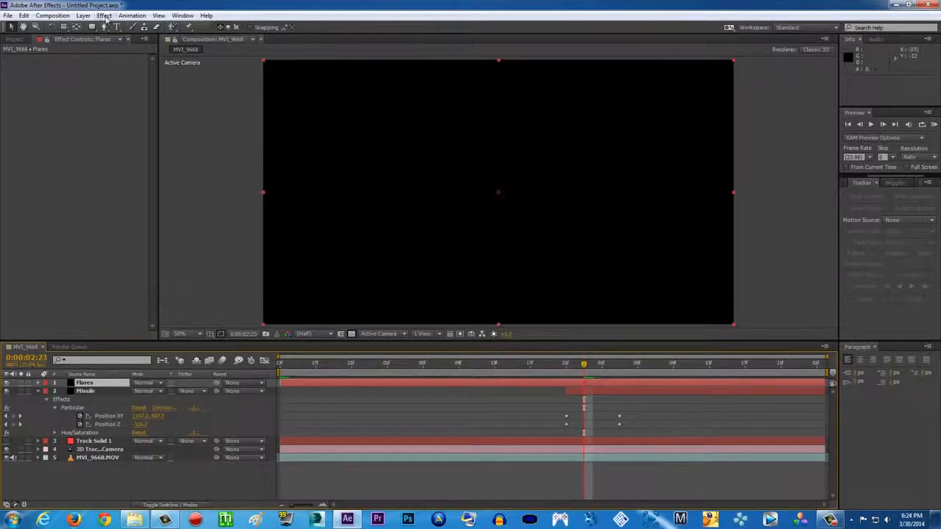
Step: Apply Optical Flares to the Flares layer, set Render Mode to On Transparent, and position the flare at 1100, 418 on the missile's tip
click(104, 16)
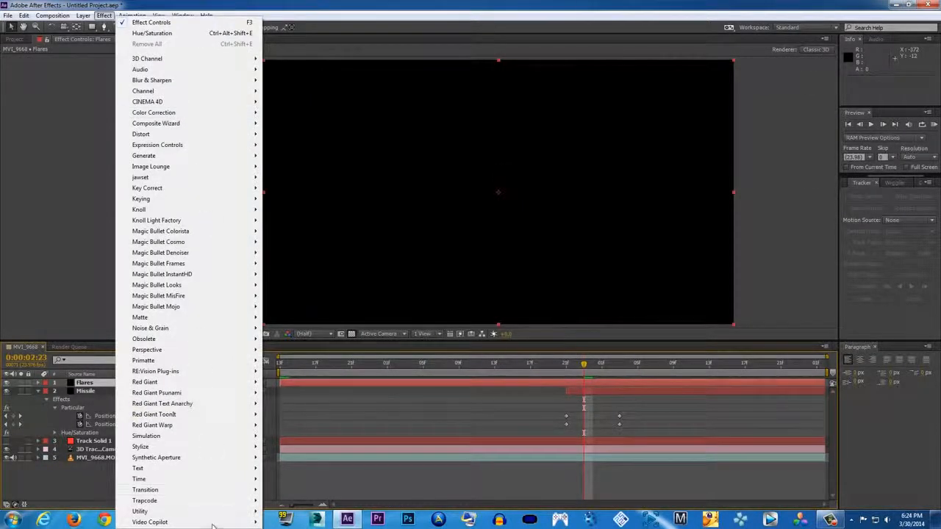
mouse_move(150, 522)
click(70, 521)
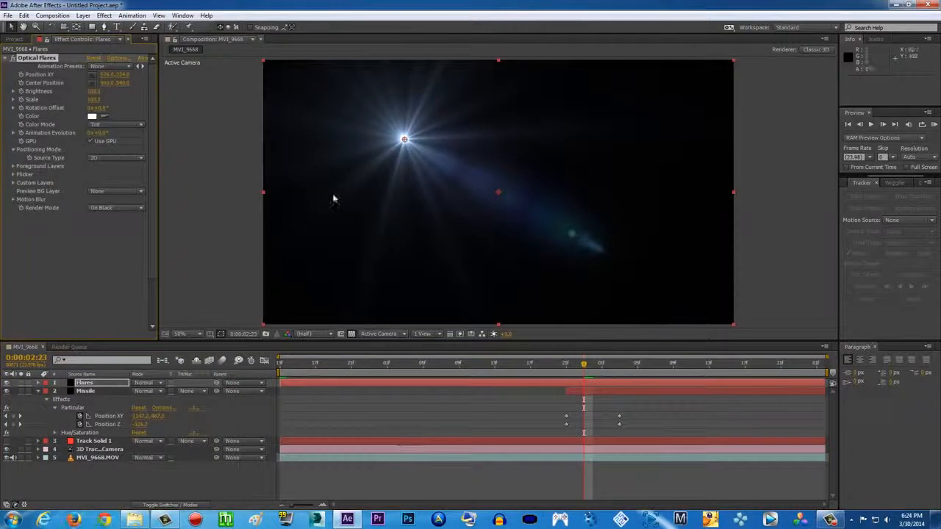
drag(405, 139, 448, 156)
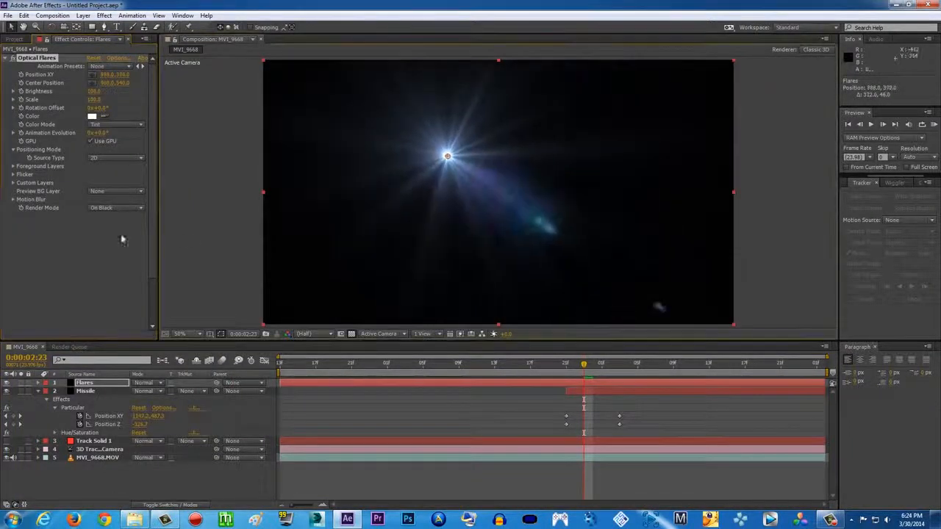
click(139, 211)
click(133, 226)
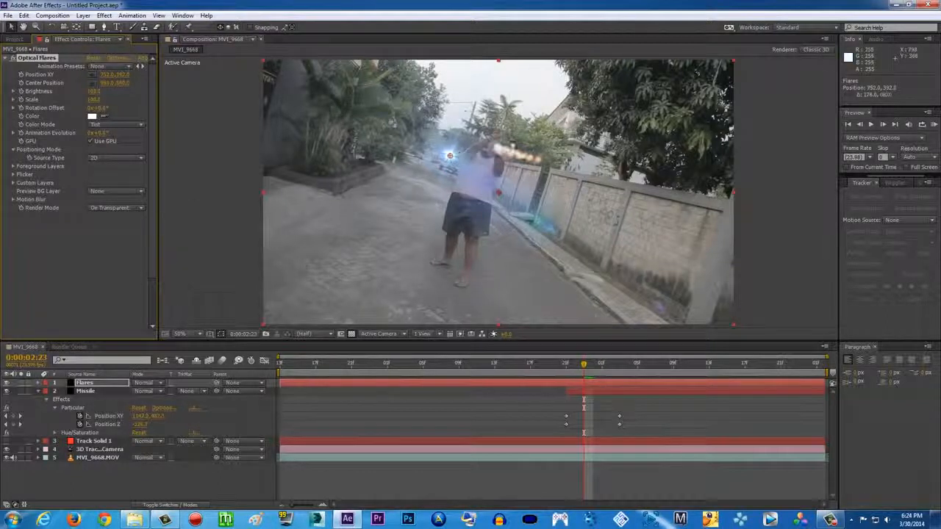
drag(447, 156, 533, 162)
Step: Open the Optical Flares options and look through the Natural Flares presets
click(118, 58)
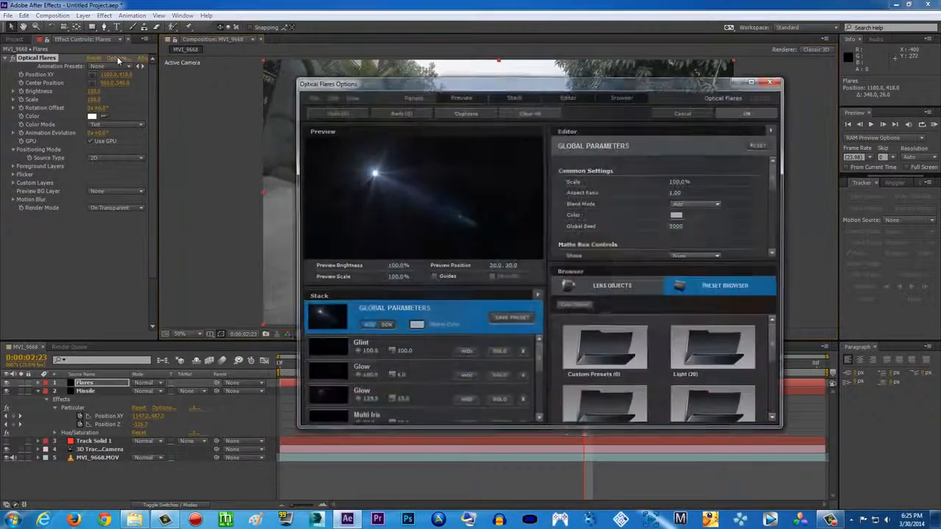
drag(594, 86, 578, 80)
drag(762, 347, 758, 324)
click(714, 353)
click(570, 302)
click(717, 360)
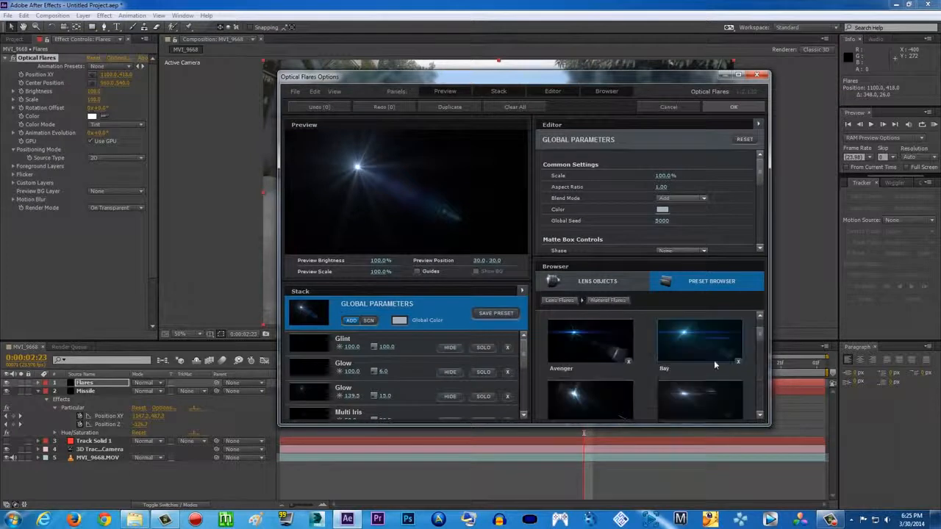
drag(762, 346, 766, 388)
Step: Look through the Pro Presets collection of lens flares for a suitable look
click(597, 281)
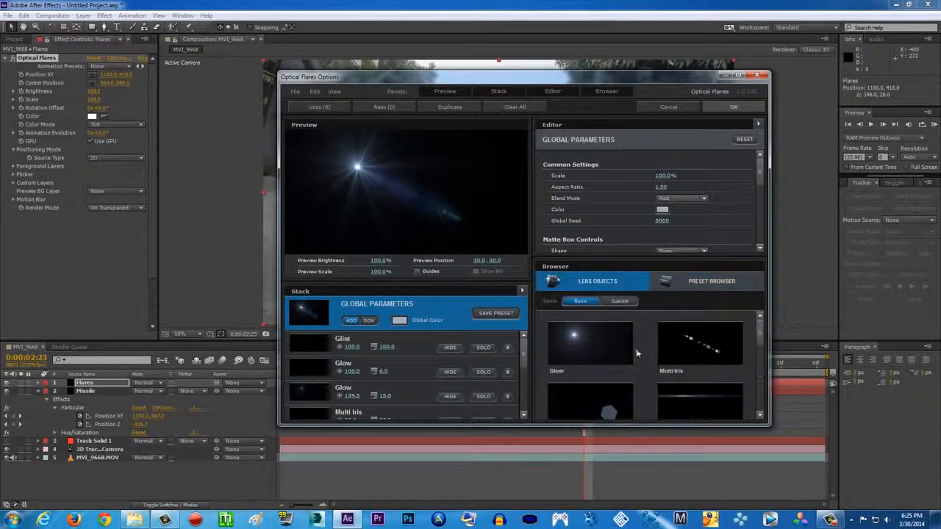
click(705, 288)
click(592, 302)
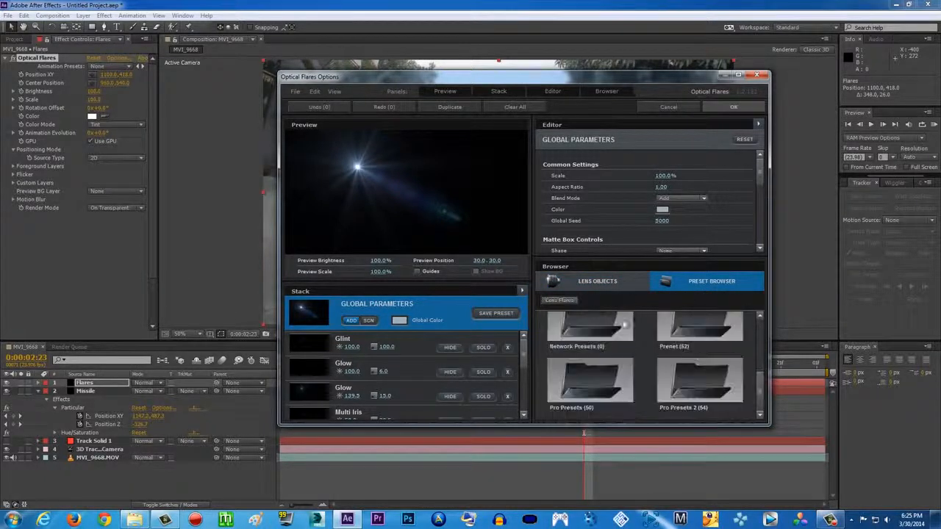
double_click(601, 377)
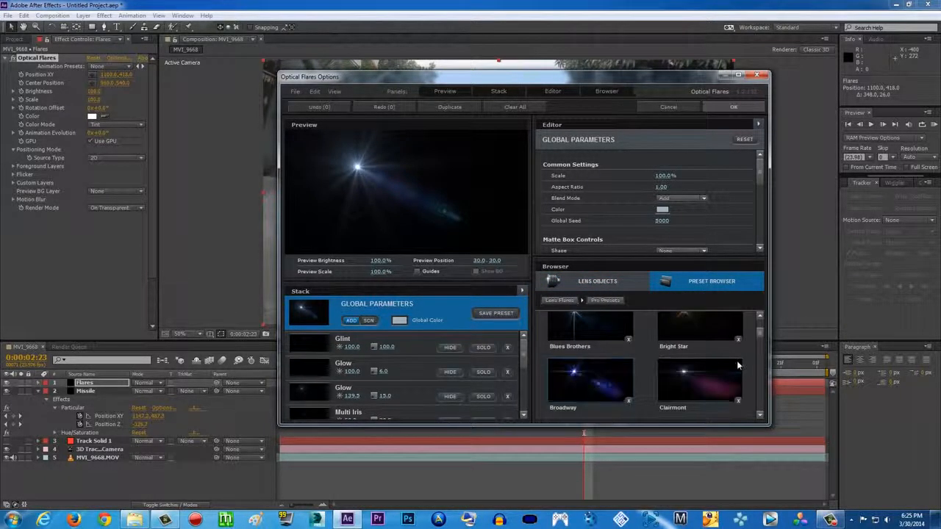
scroll(736, 368, down, 4)
scroll(735, 371, down, 8)
scroll(741, 375, down, 6)
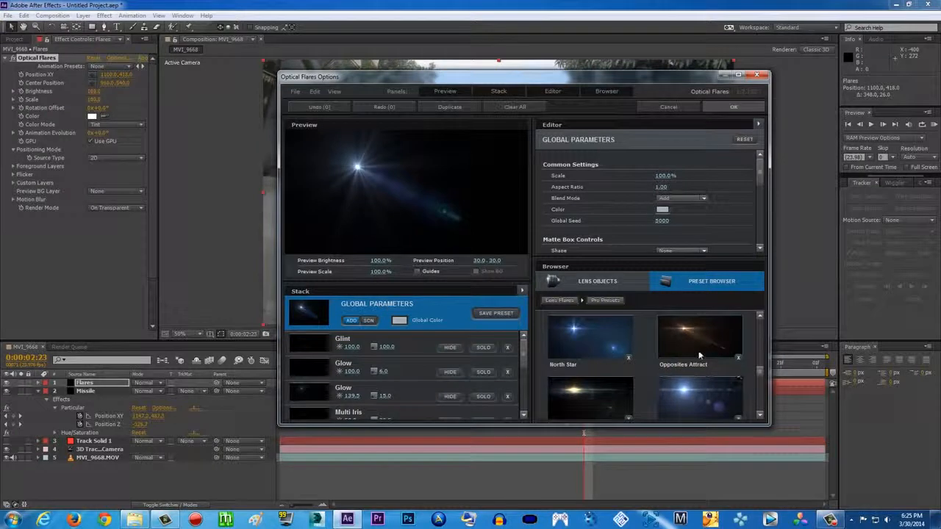
Step: Try several flares from Pro Presets, including Opposites Attract and Power Light, and apply the teal streak preset
click(699, 356)
click(631, 395)
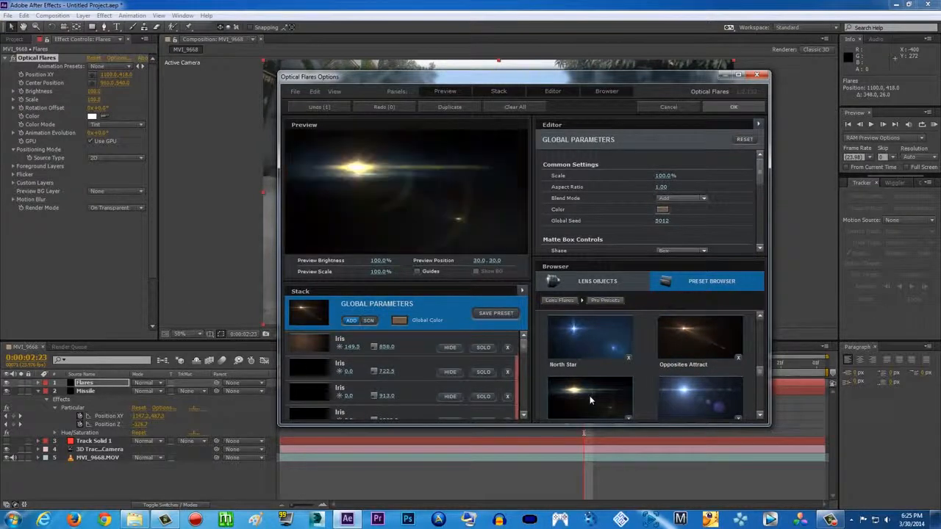
click(702, 399)
scroll(700, 379, down, 4)
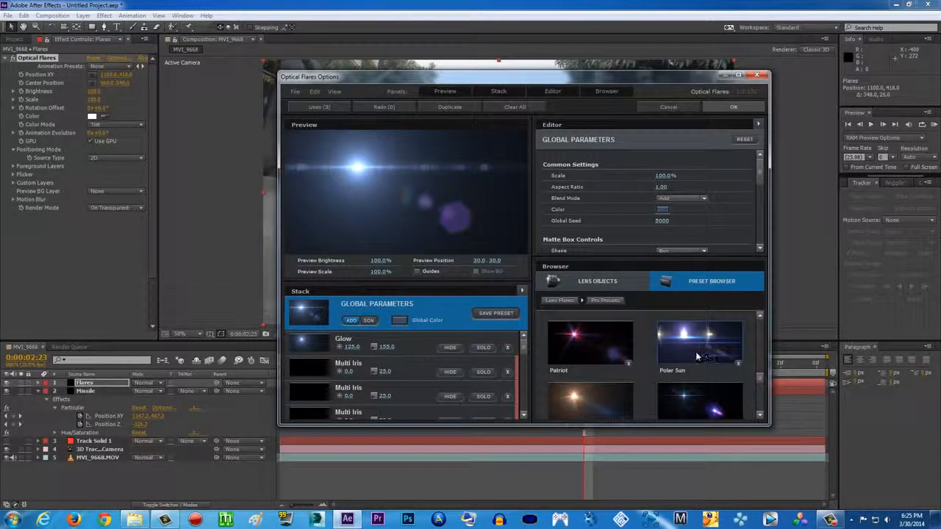
click(574, 414)
scroll(581, 412, down, 2)
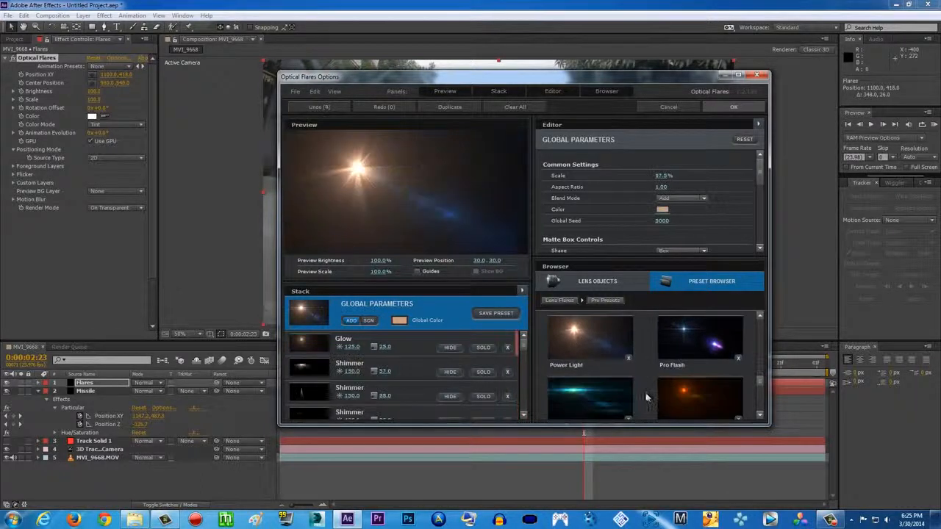
click(597, 410)
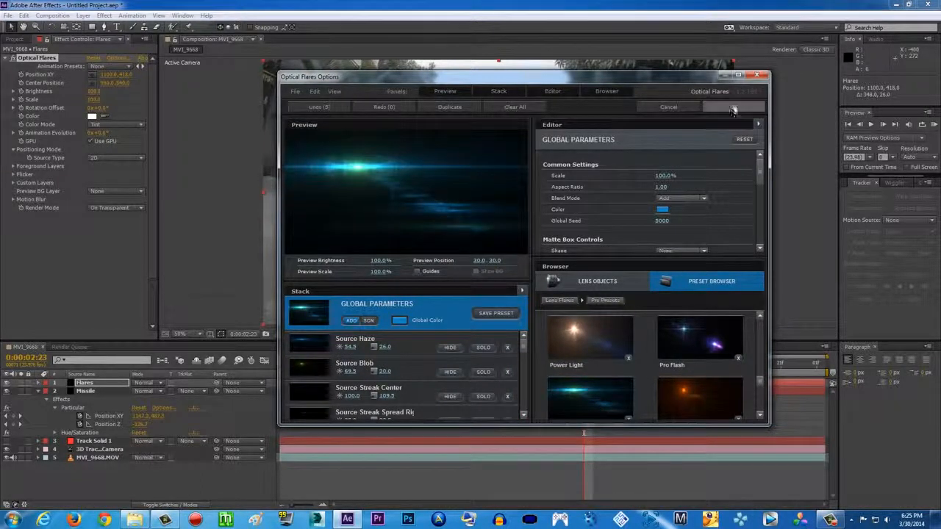
click(733, 106)
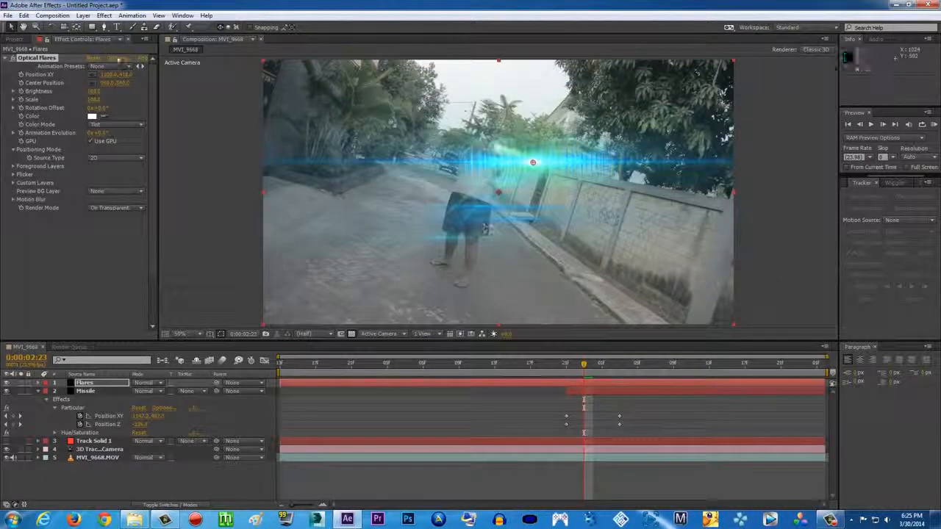
Step: Reopen the Optical Flares options and apply the 50mm Prime preset from the Motion Graphics collection
click(118, 57)
click(697, 349)
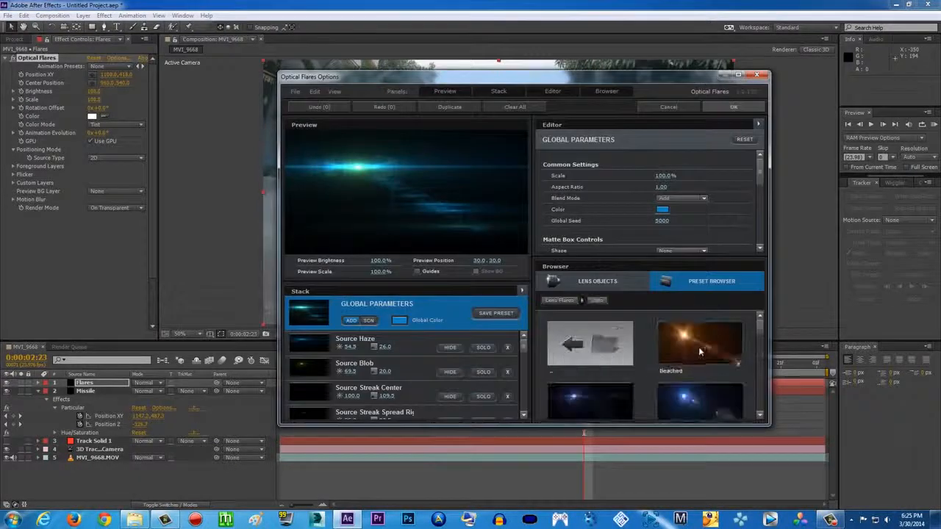
click(612, 333)
click(631, 397)
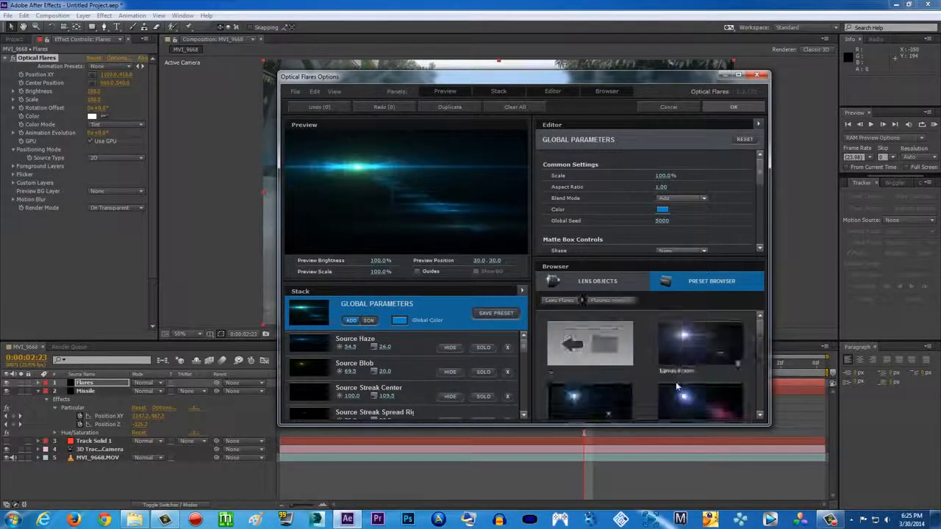
click(667, 357)
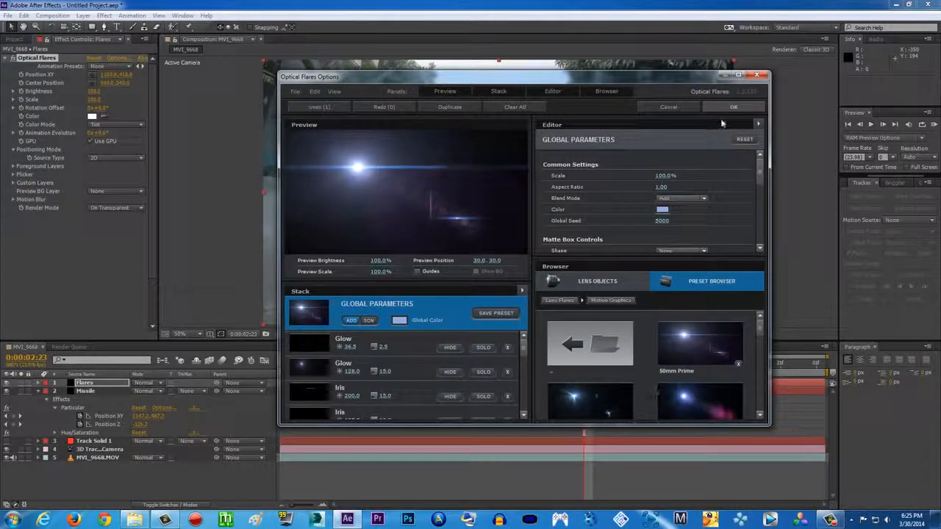
click(733, 106)
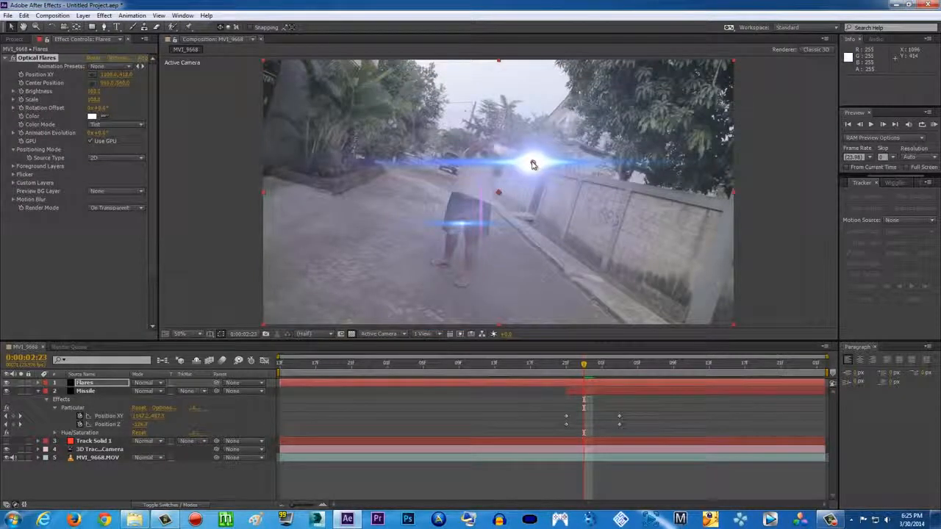
Step: Set the blending mode of the Flares layer to Screen
click(147, 383)
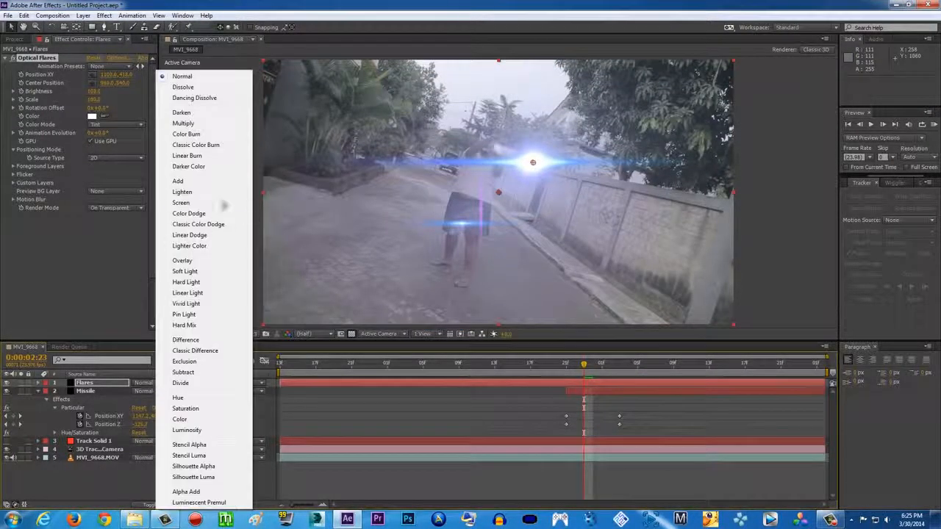
click(228, 205)
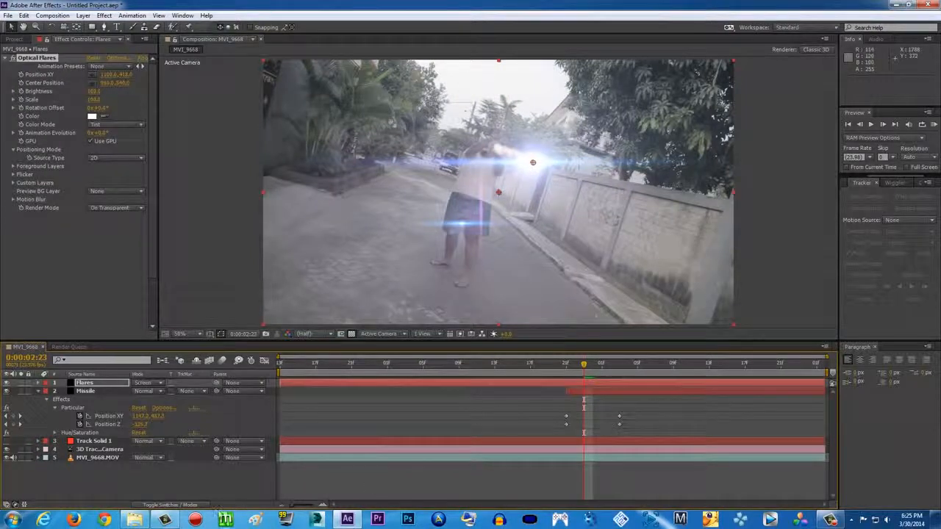
click(151, 390)
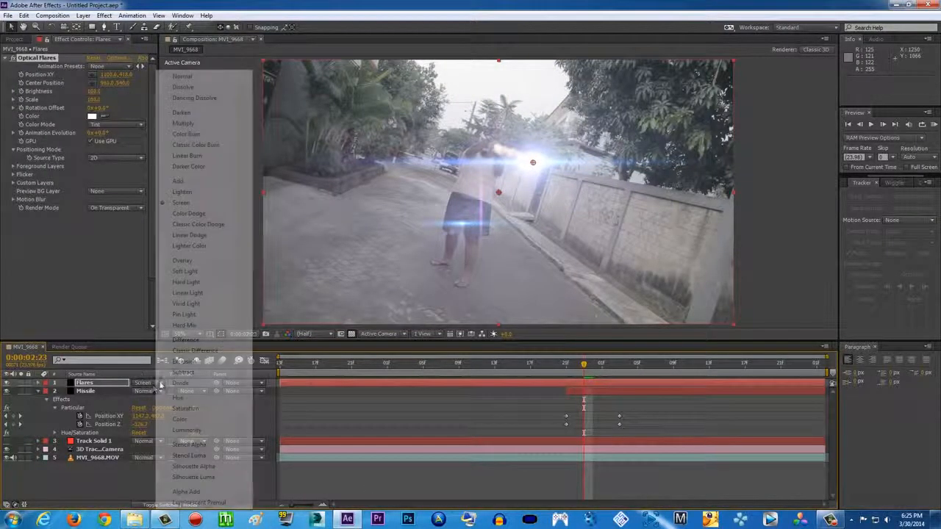
click(126, 482)
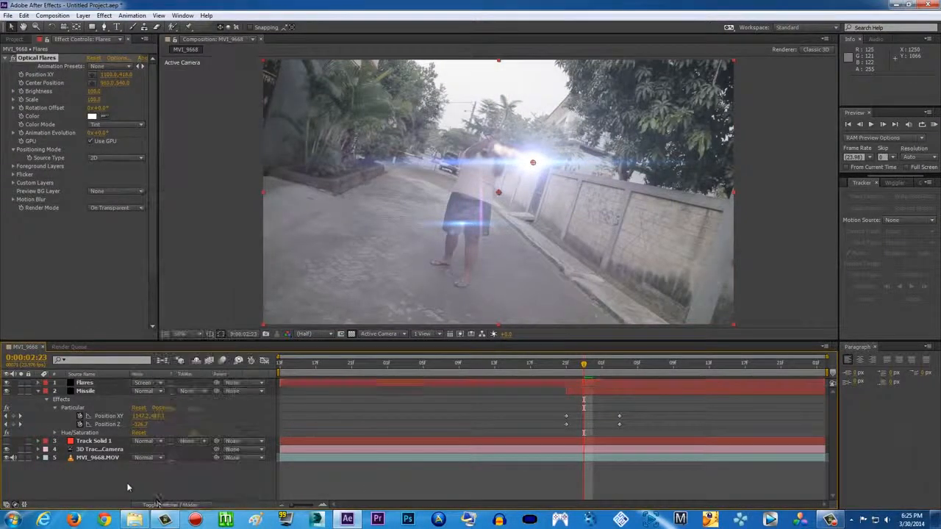
click(162, 505)
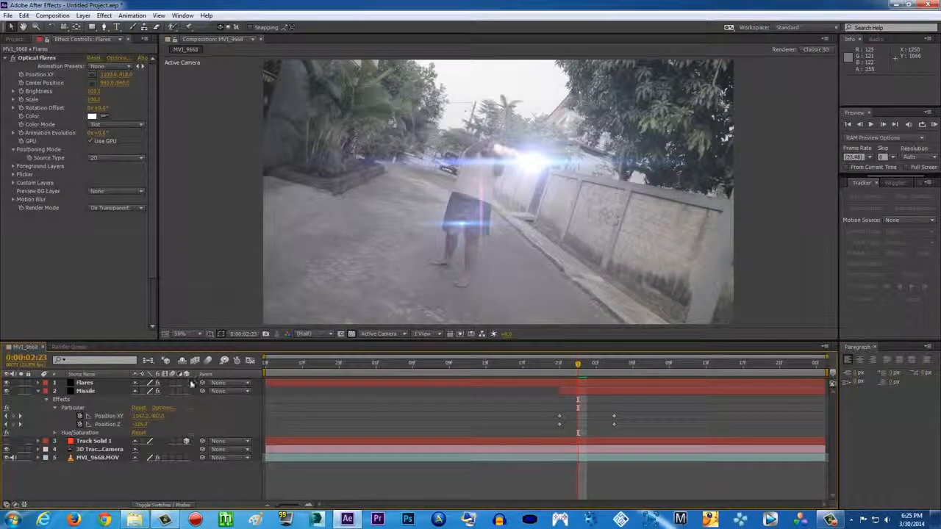
click(164, 506)
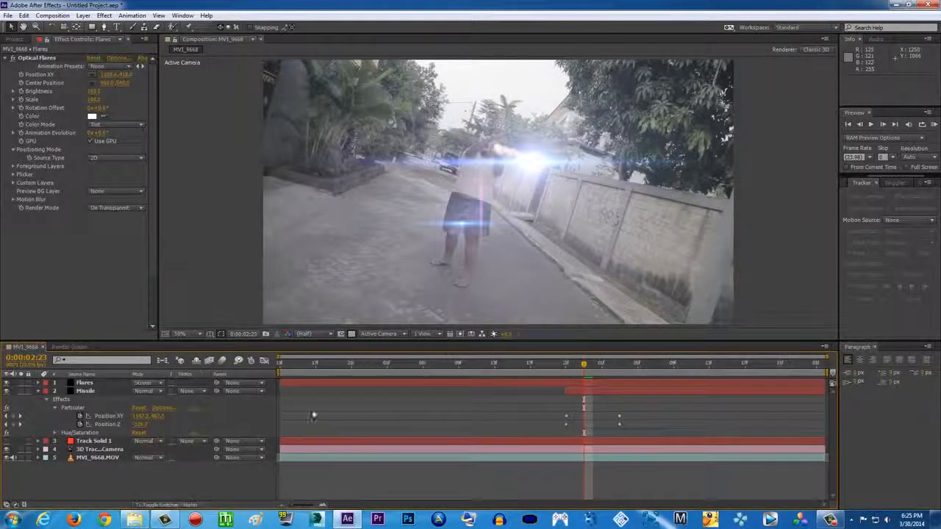
click(164, 385)
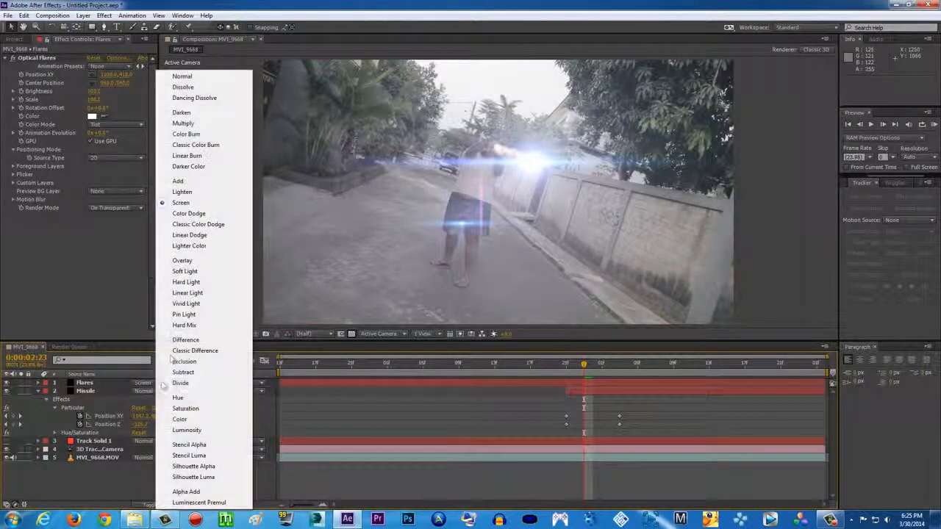
click(197, 203)
Step: Change the flare's color to a tan orange and lower its Brightness to 70
drag(230, 250, 169, 246)
drag(256, 295, 262, 326)
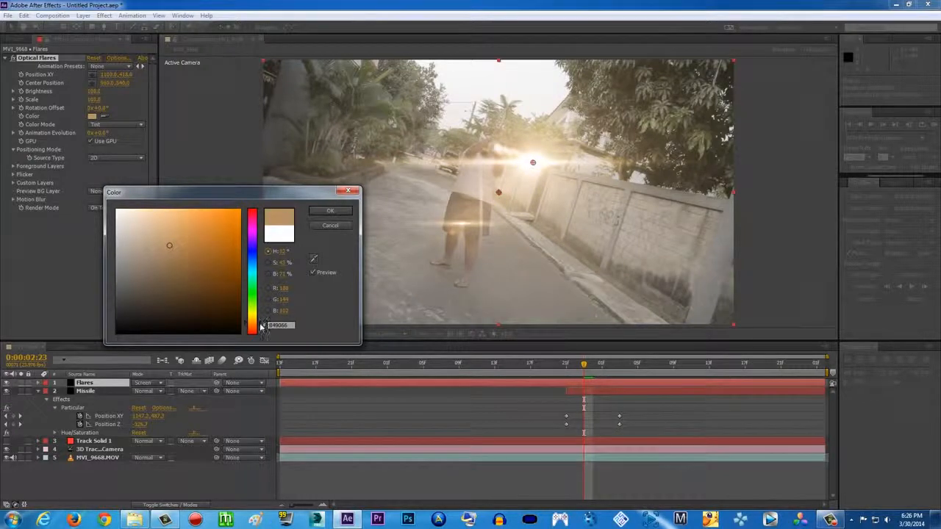
click(331, 212)
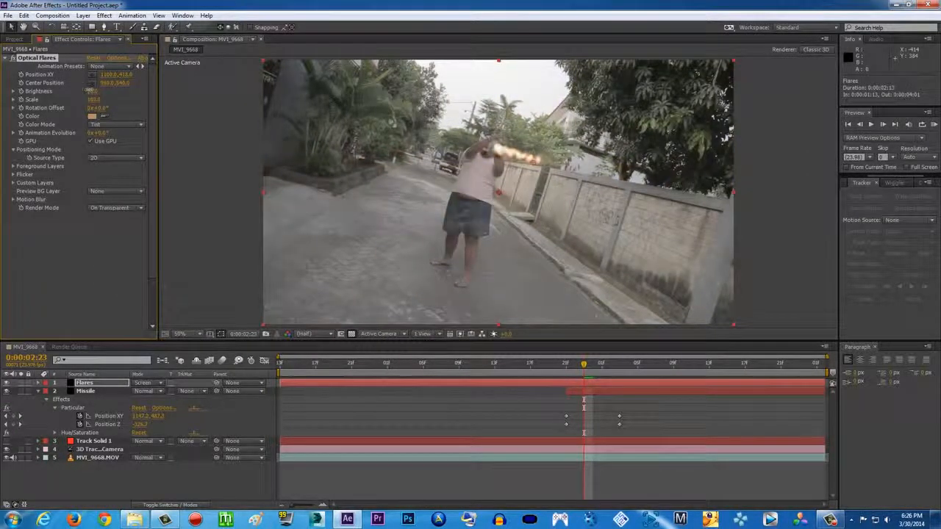
Step: Move the flare to 1160, 406 and trim the Flares layer to start at 0:00:02:21
drag(533, 163, 548, 159)
drag(585, 367, 565, 370)
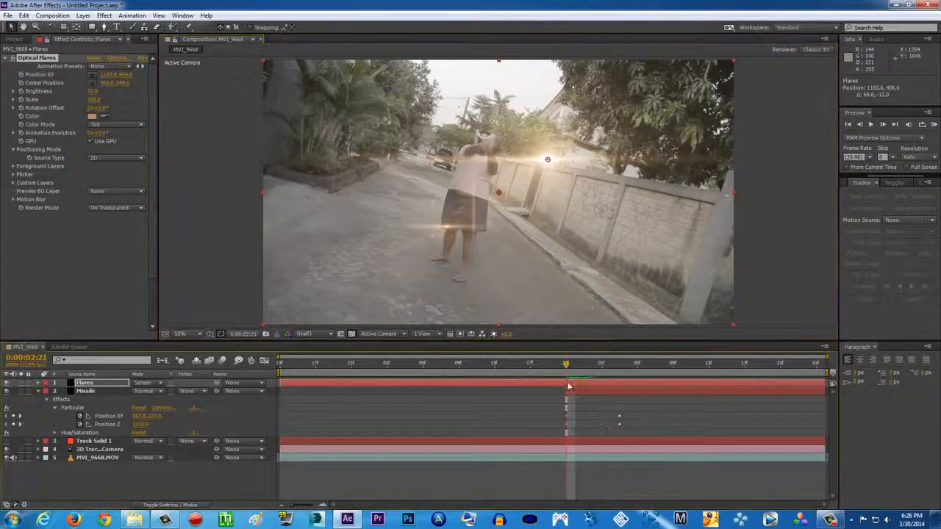
drag(280, 383, 605, 383)
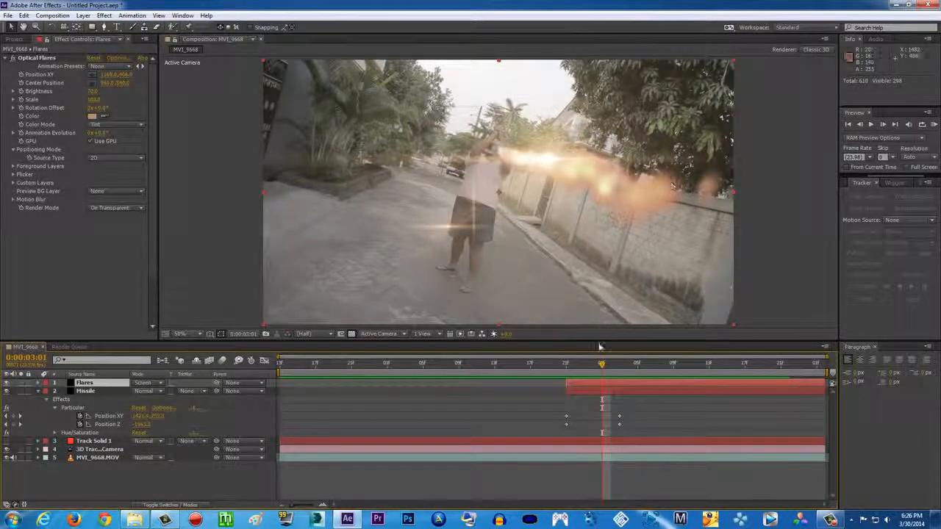
Step: Check the flare against the missile's path, return to 0:00:02:21, and set the flare's positioning Source Type to 3D
drag(600, 363, 567, 367)
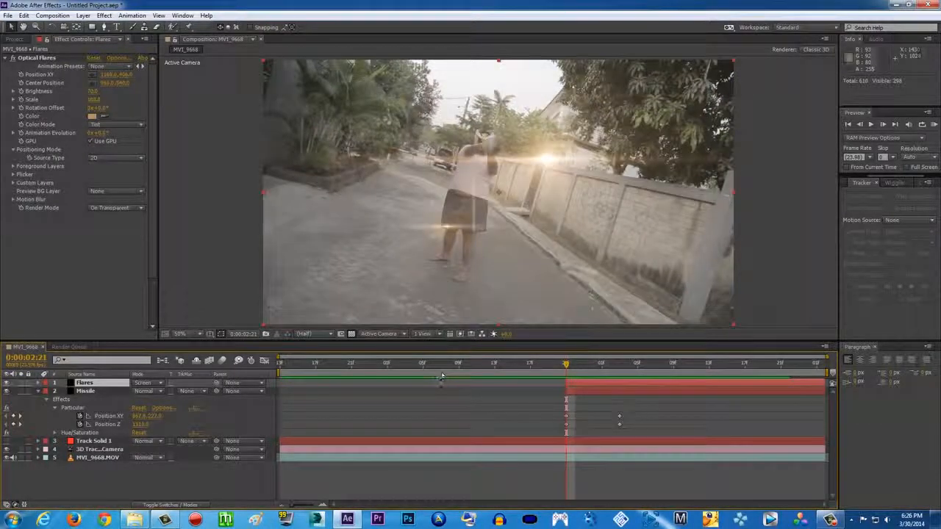
drag(570, 365, 584, 368)
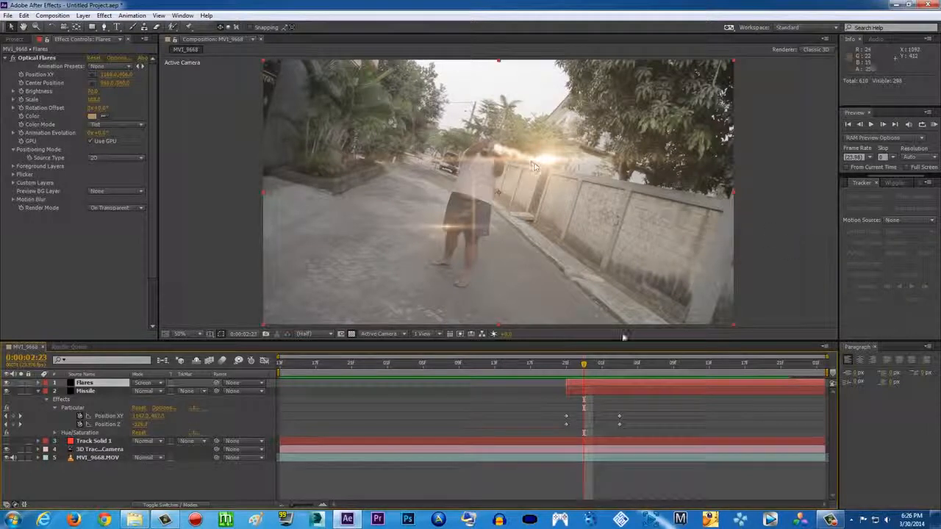
drag(581, 371, 567, 368)
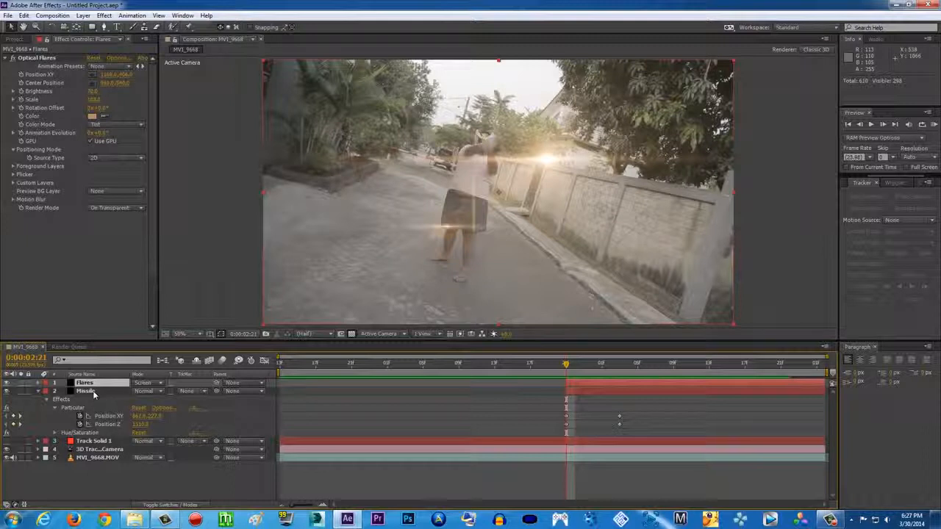
click(136, 158)
click(108, 179)
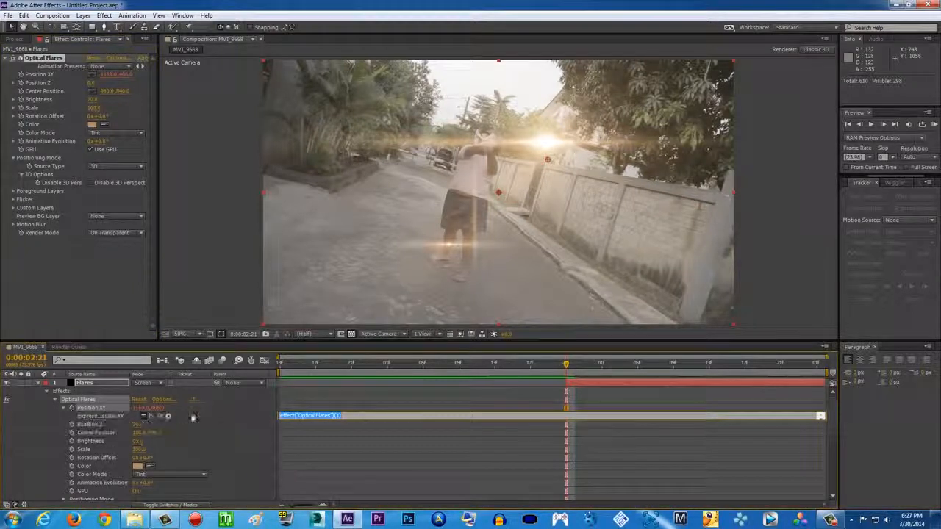
Step: Add an expression linking the flare's Position XY to the Missile layer's Particular Position XY
scroll(247, 431, down, 2)
scroll(248, 435, down, 5)
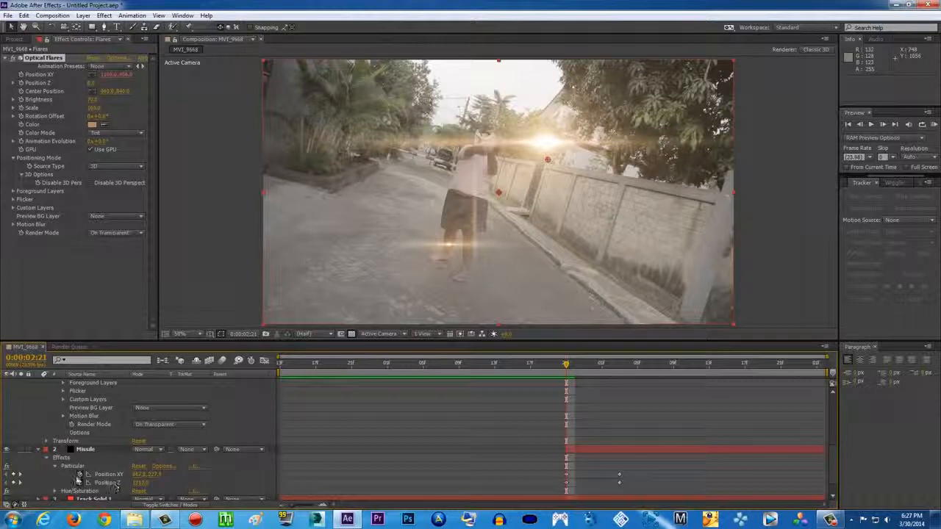
scroll(119, 444, up, 7)
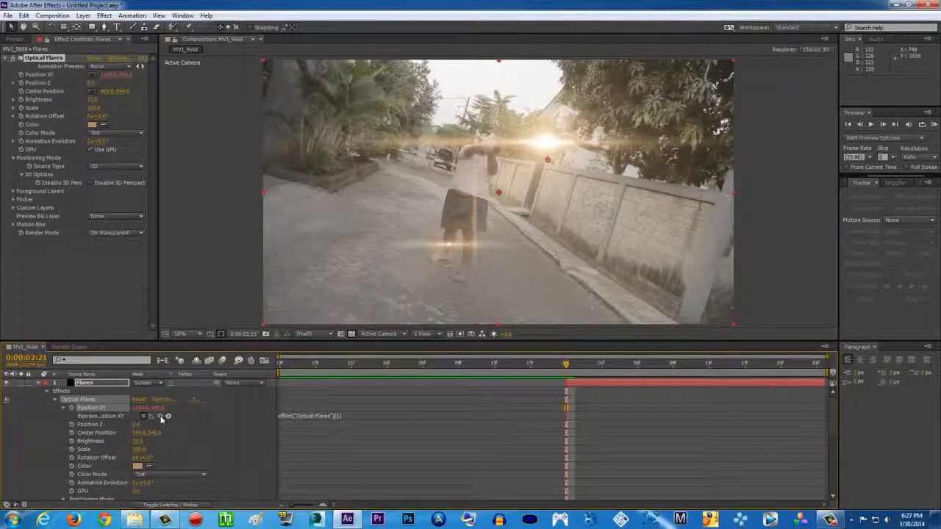
drag(160, 417, 123, 465)
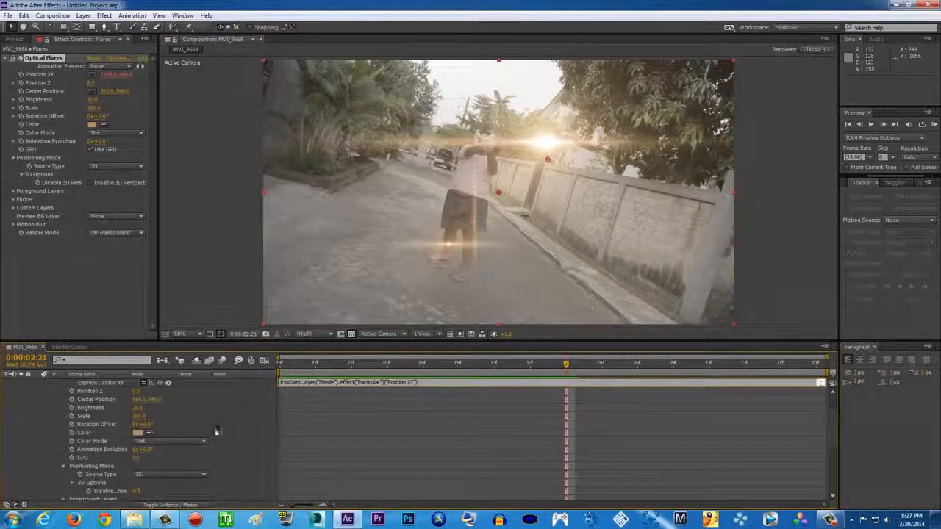
click(267, 418)
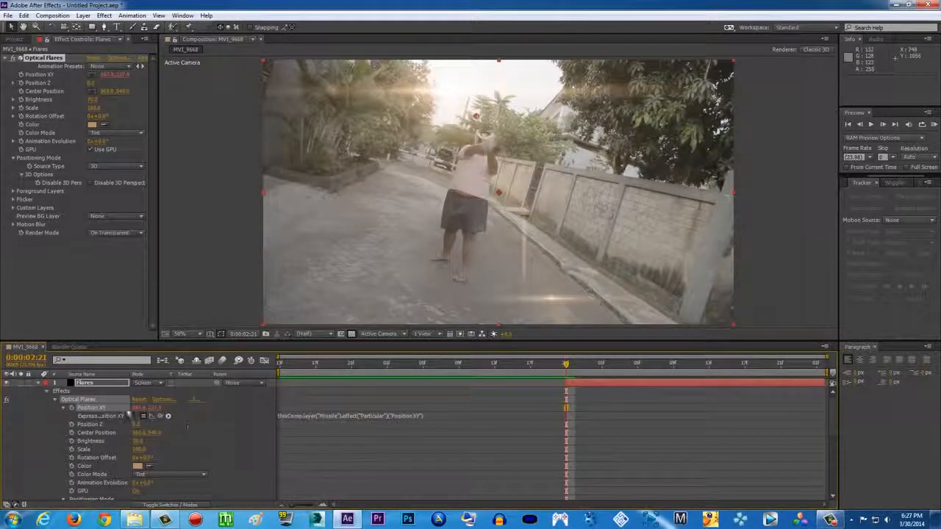
Step: Add an expression linking the flare's Position Z to the Missile layer's Particular Position Z
click(92, 408)
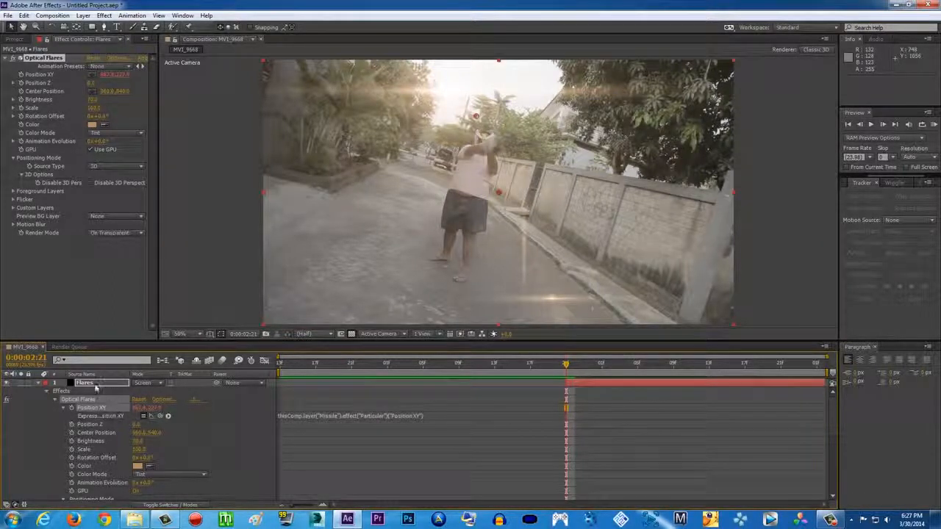
scroll(191, 434, down, 6)
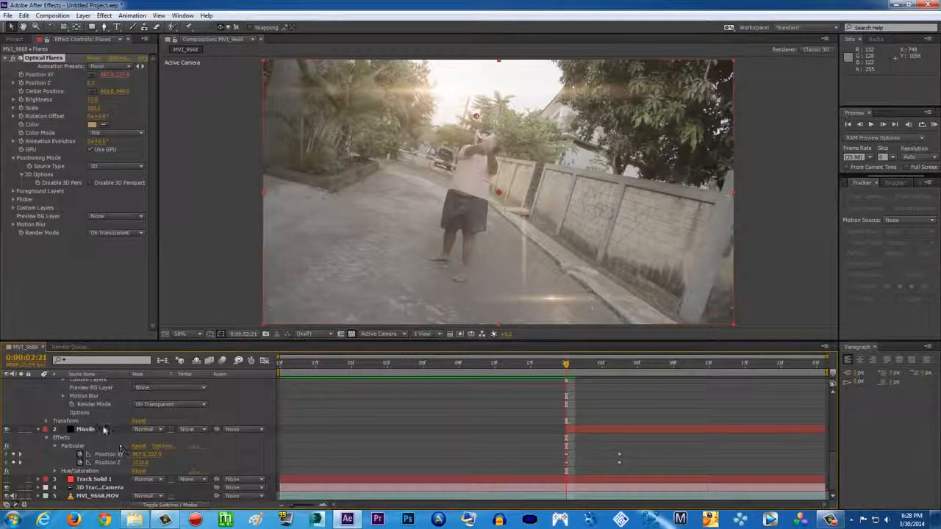
scroll(203, 432, up, 6)
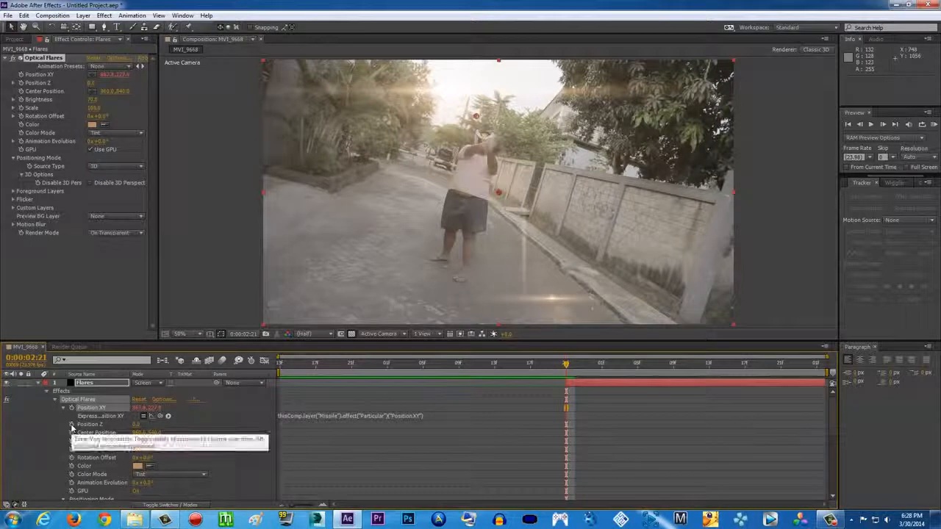
alt+click(73, 425)
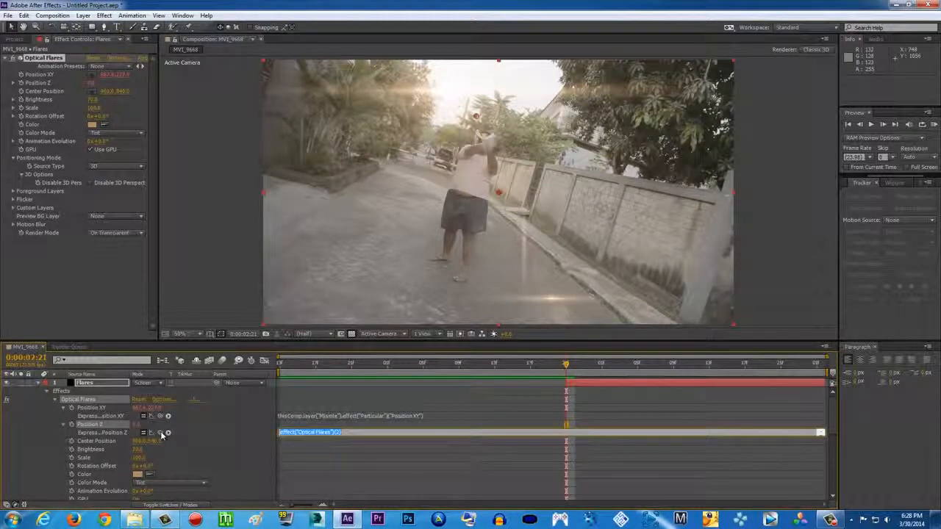
drag(162, 435, 114, 465)
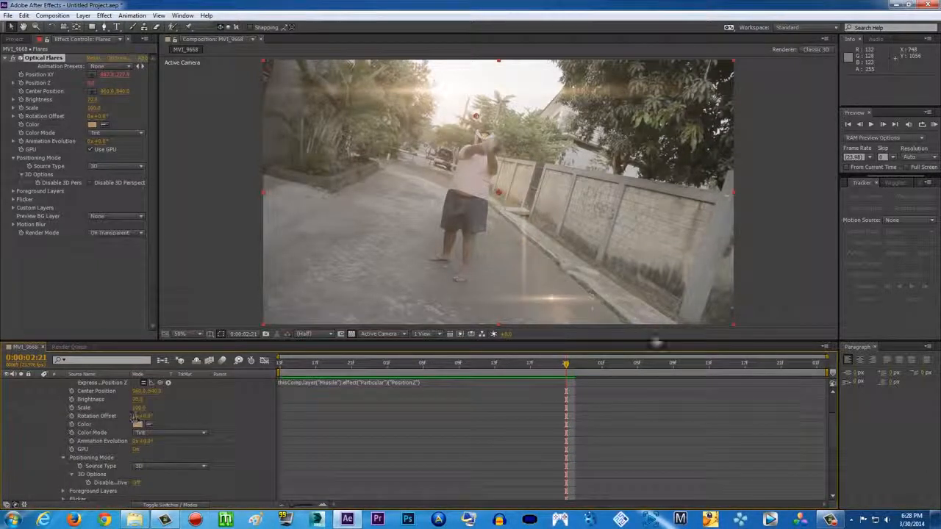
Step: Scrub through the missile's flight to check how the flare follows it, stopping at 0:00:02:23
scroll(530, 378, up, 2)
mouse_move(567, 365)
mouse_down()
mouse_move(599, 367)
mouse_move(567, 366)
mouse_move(583, 365)
mouse_up()
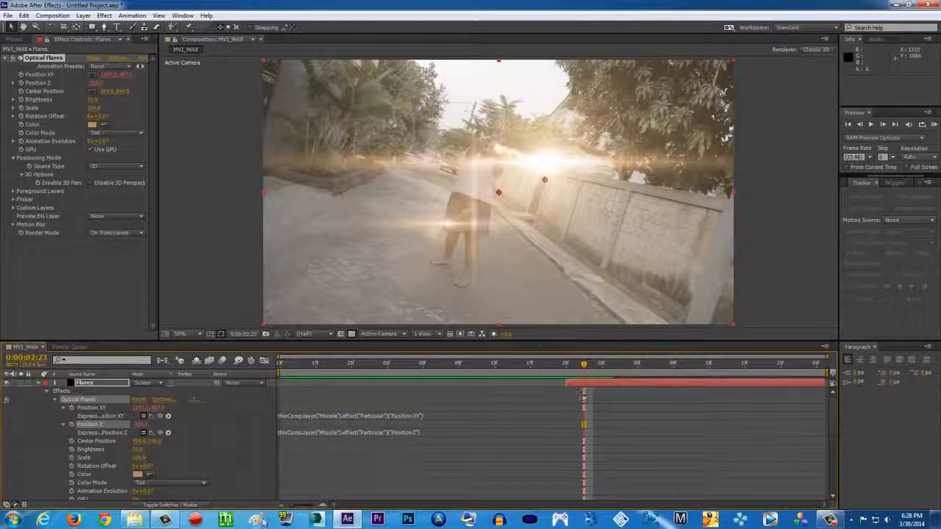
drag(644, 365, 584, 367)
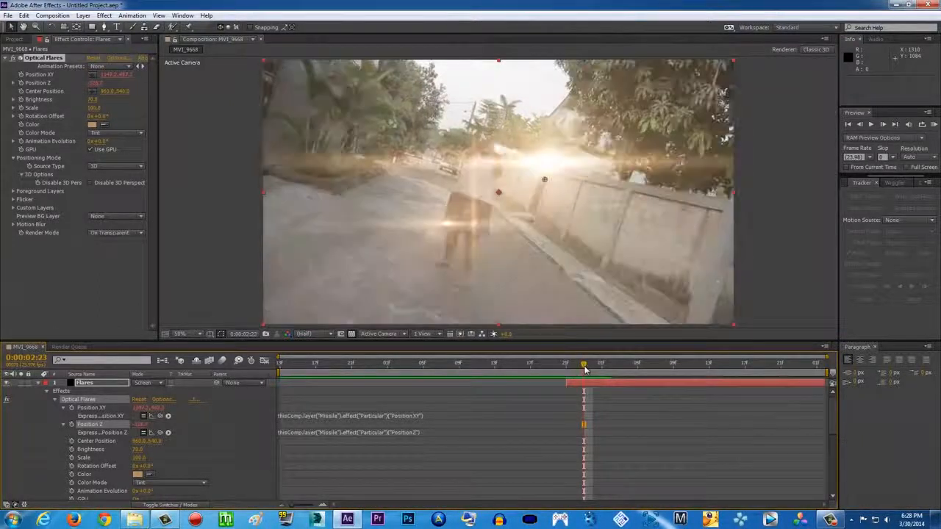
Step: Collapse the Flares layer's properties, apply a Glow effect to that layer, and adjust its Glow Threshold
click(38, 386)
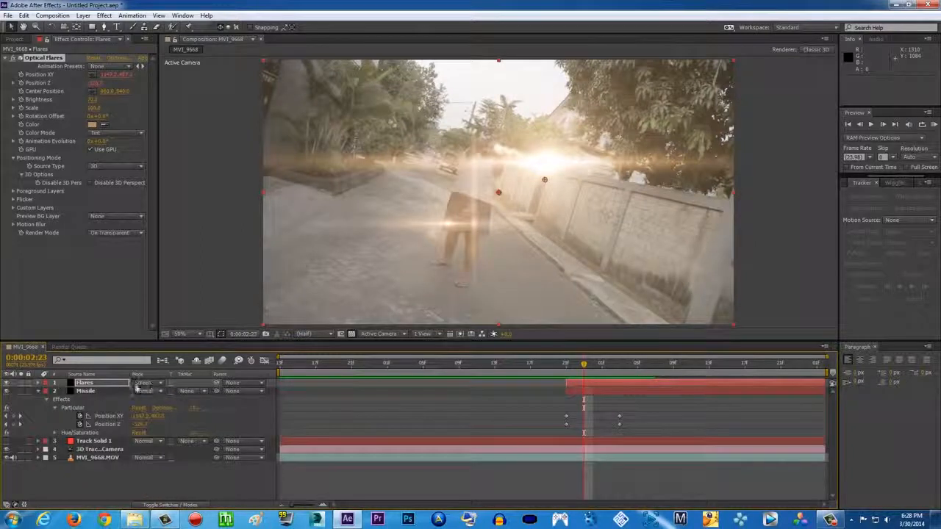
click(105, 16)
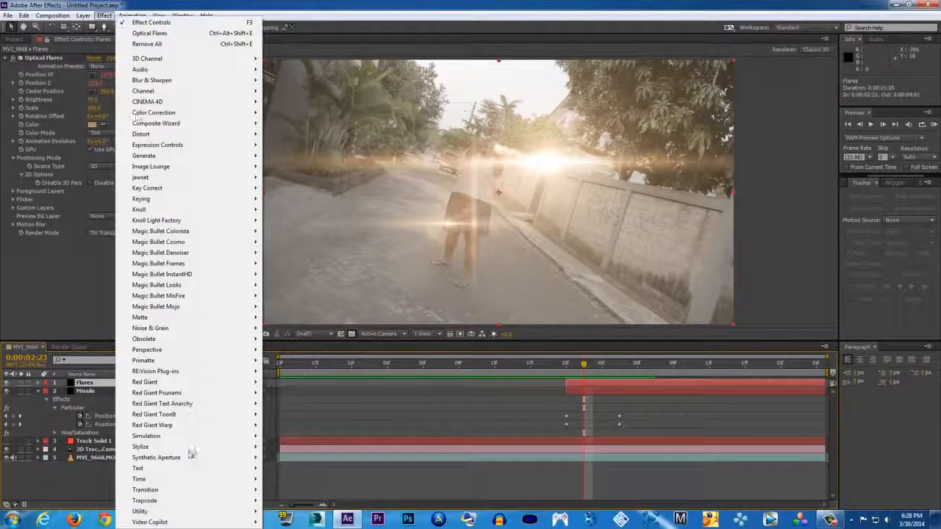
mouse_move(187, 447)
click(48, 360)
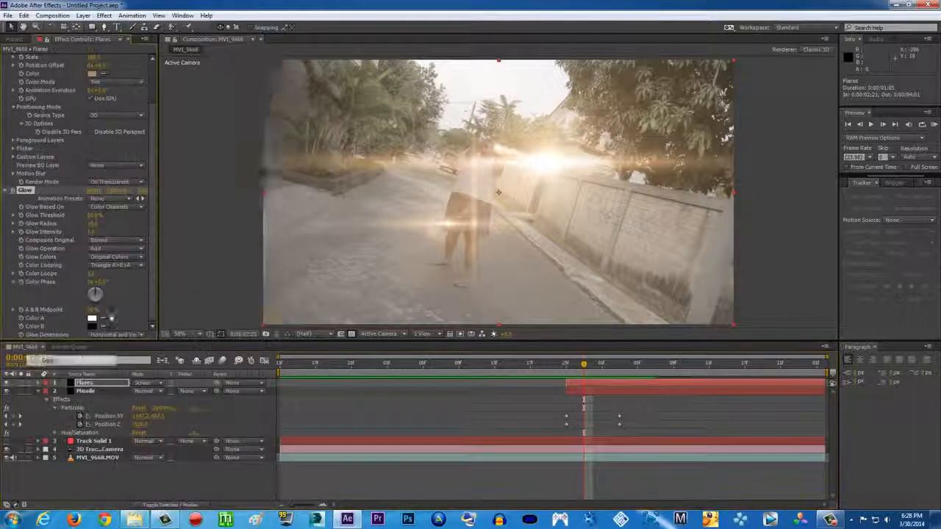
drag(94, 216, 5, 228)
click(13, 192)
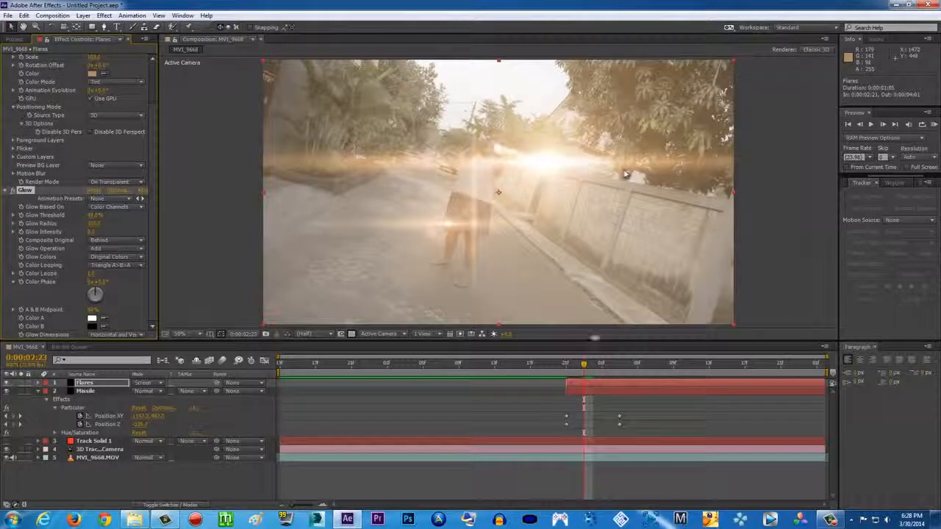
Step: Move to 0:00:03:01 to check the flare and missile, and collapse the Missile layer's properties
drag(584, 364, 616, 370)
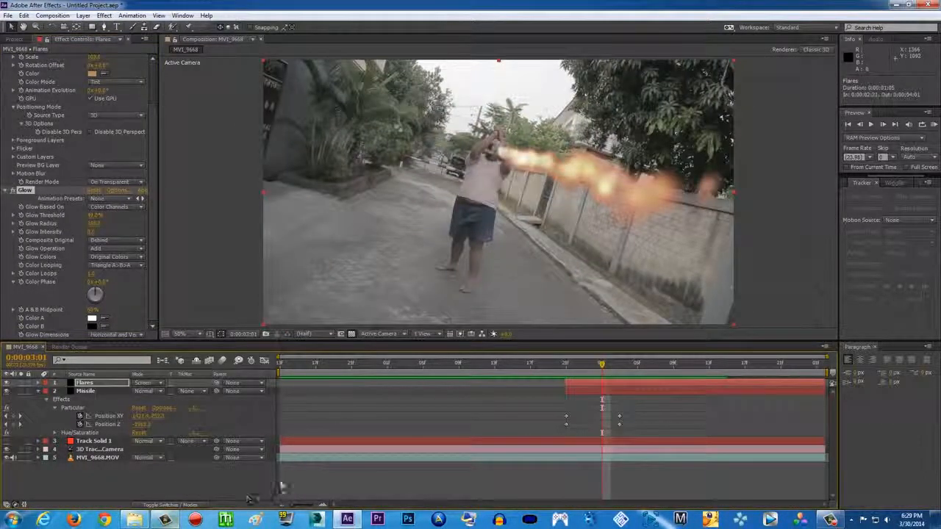
click(37, 392)
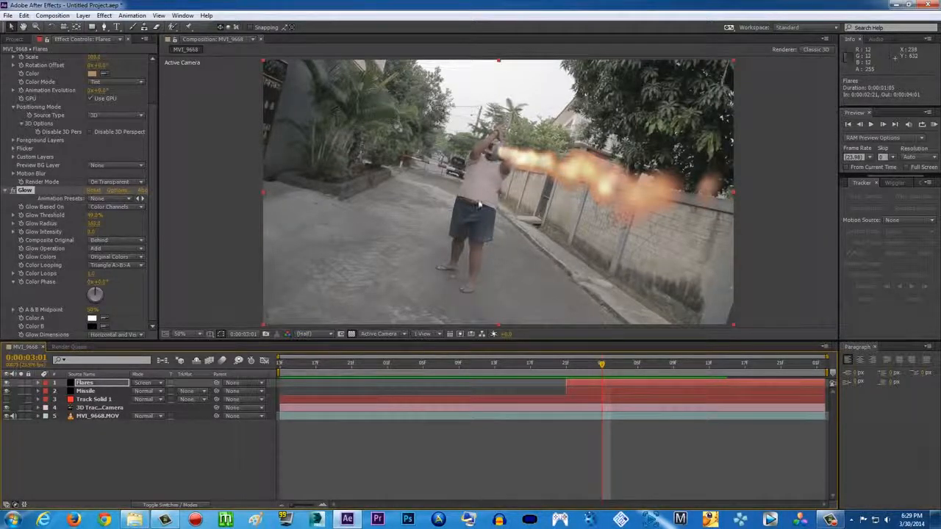
click(830, 520)
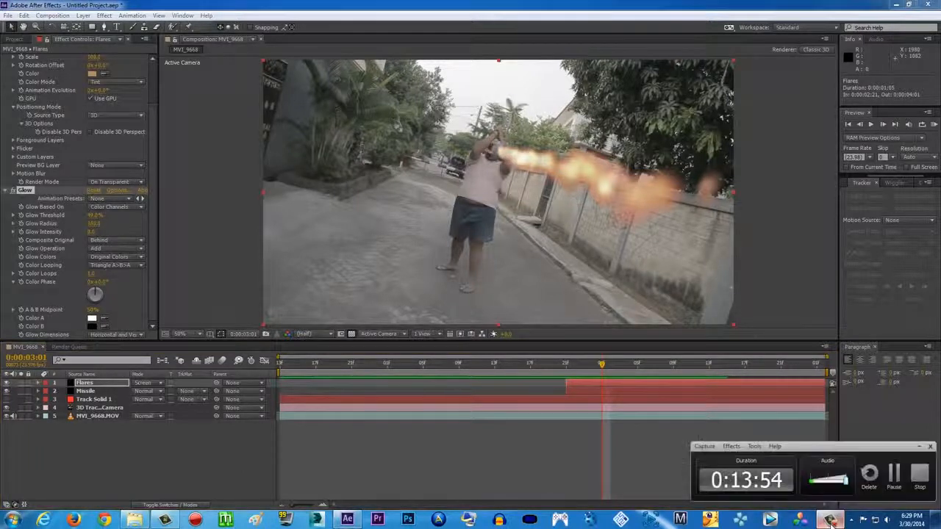